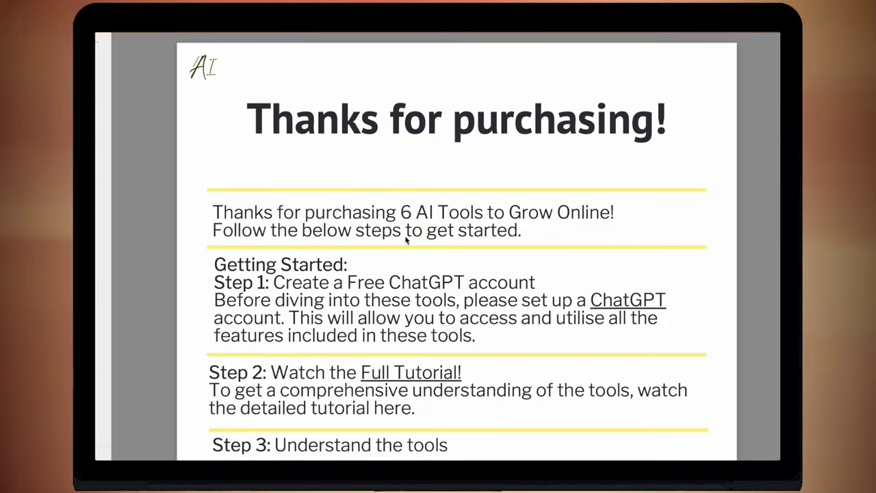
# - Scroll the toolkit guide in Preview to the Getting Started steps
pyautogui.scroll(-2, 406, 238)
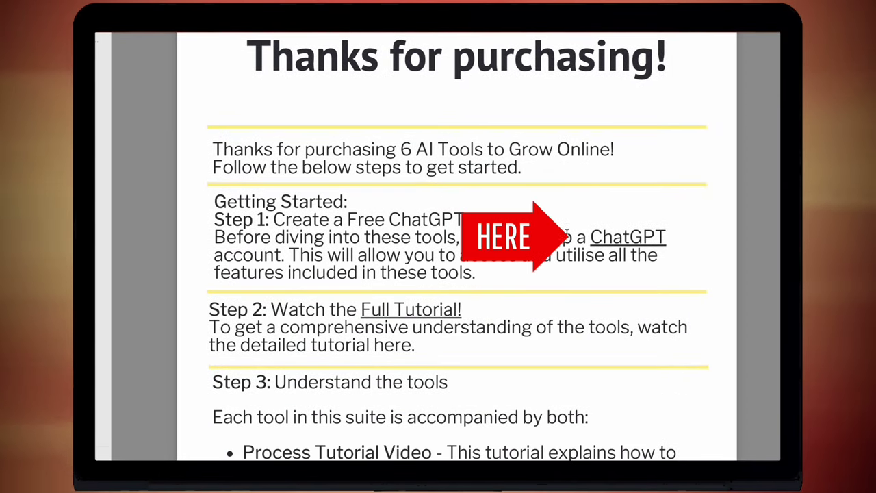
# - Open the guide's Step 1 ChatGPT link in Google Chrome
pyautogui.click(618, 239)
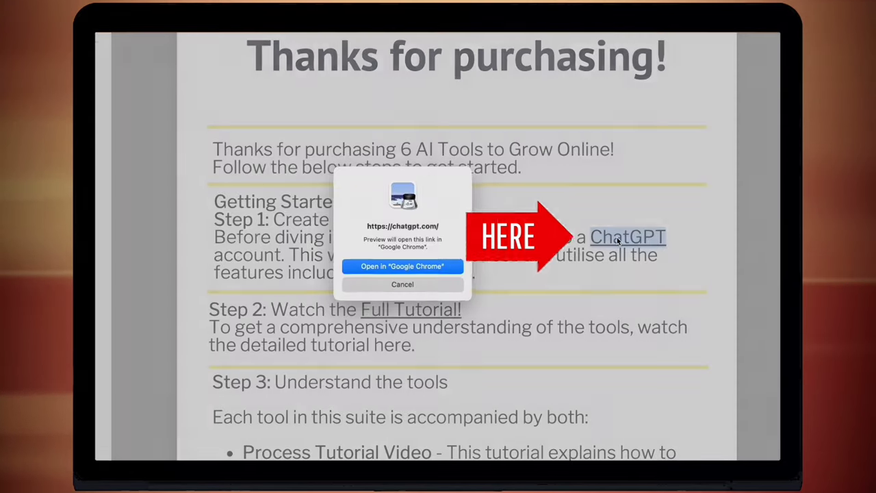
pyautogui.click(419, 267)
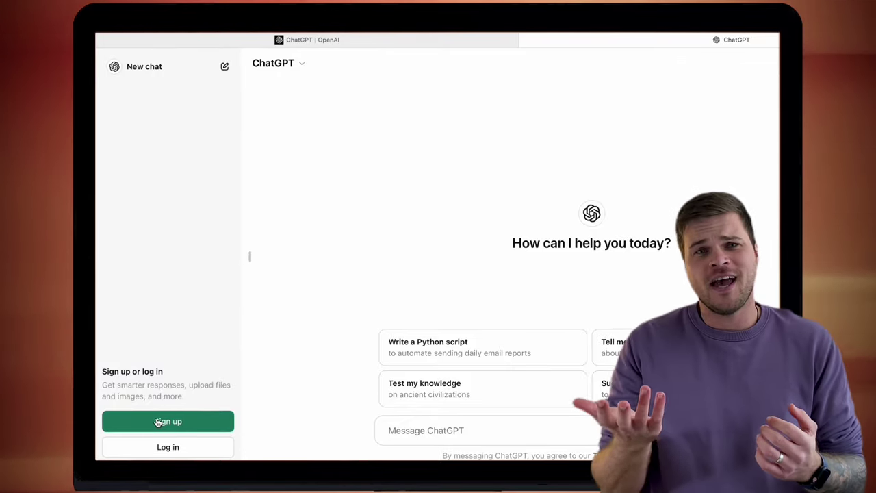
# - Start a new ChatGPT account from the sidebar Sign up button
pyautogui.click(157, 421)
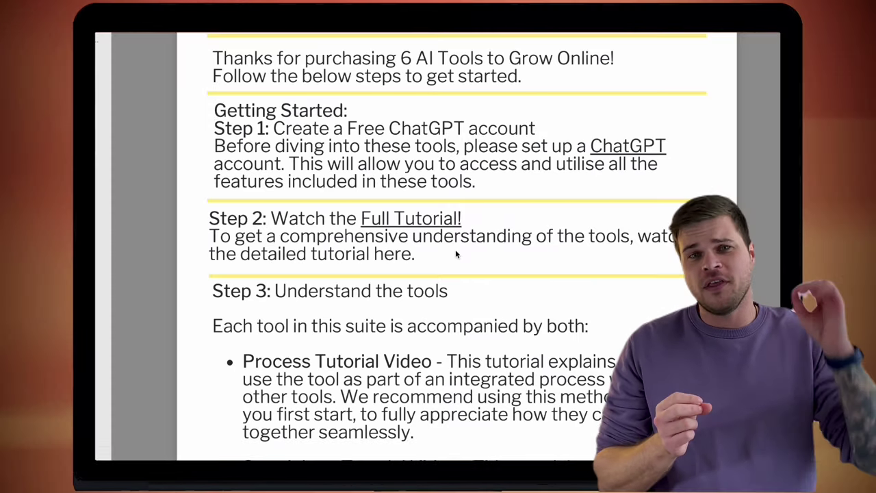
pyautogui.scroll(-3, 456, 251)
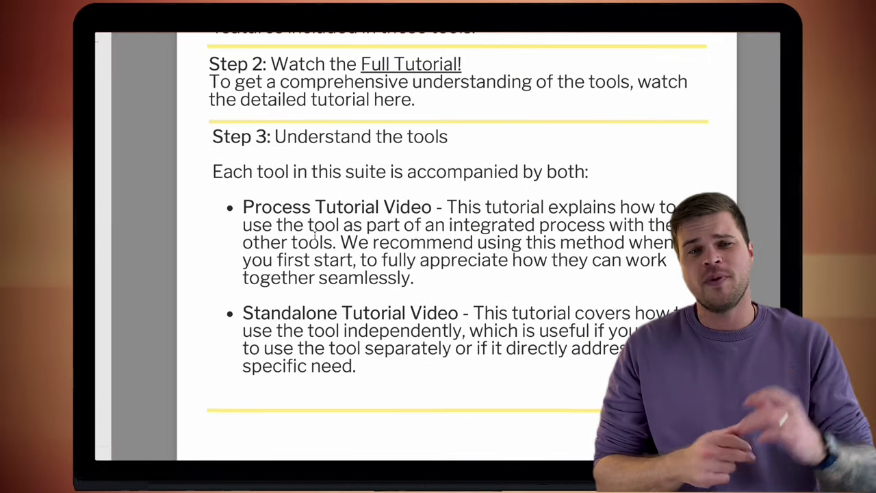
# - Scroll through the guide to the Niche & Target Audience+ tool page
pyautogui.scroll(-1, 394, 341)
pyautogui.scroll(-10, 394, 341)
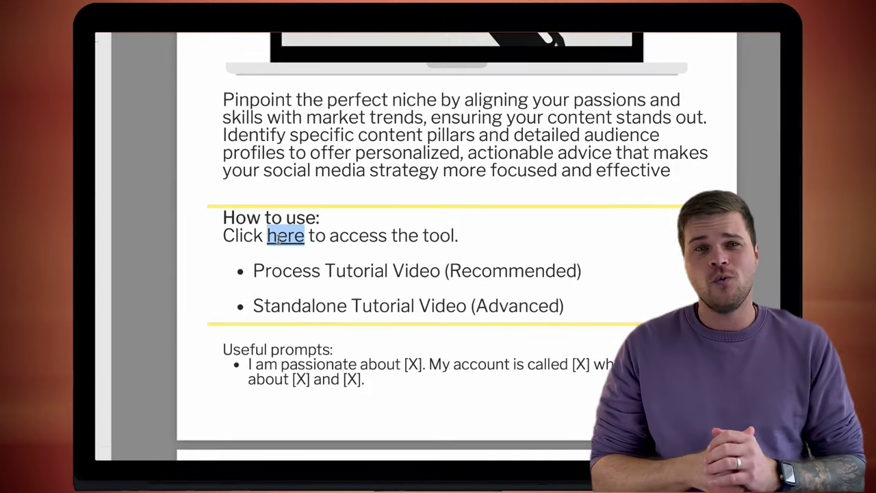
pyautogui.scroll(5, 356, 303)
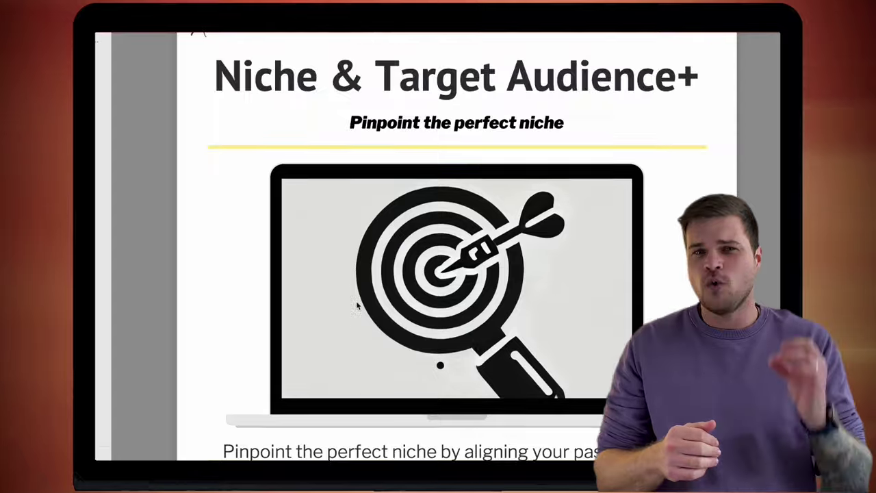
pyautogui.scroll(-5, 356, 303)
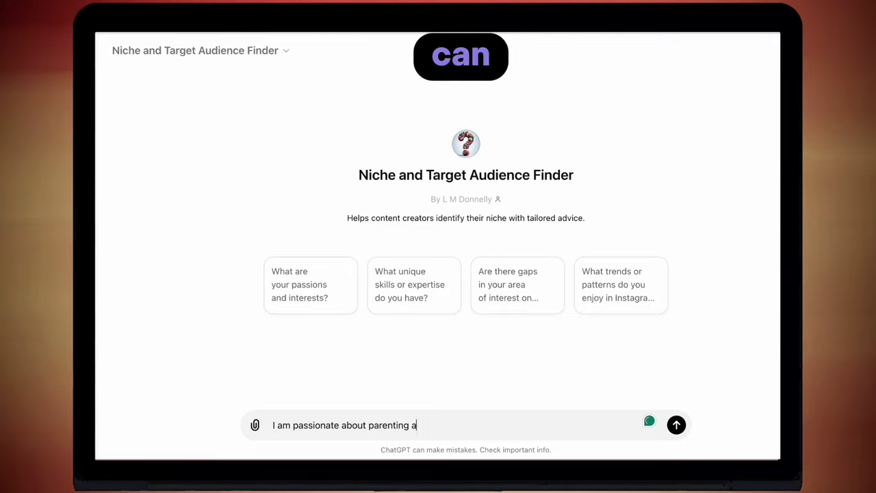
# - Send the Finder an intro of the dad-focused parenting account and the owner's teaching background
pyautogui.write('er dads (')
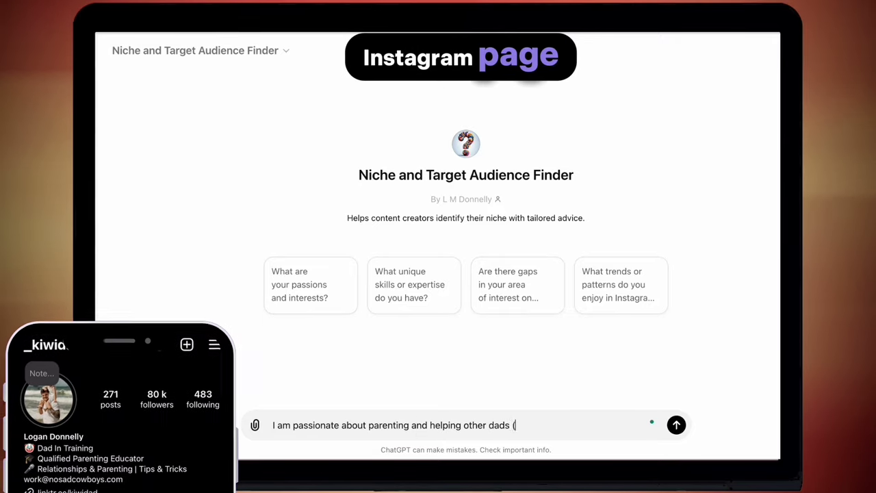
pyautogui.write('and mums). My a')
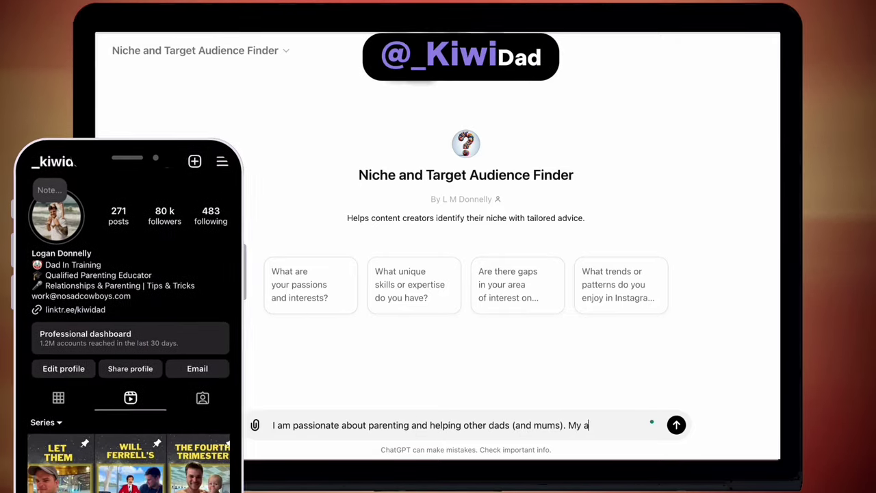
pyautogui.write('ccount is cal')
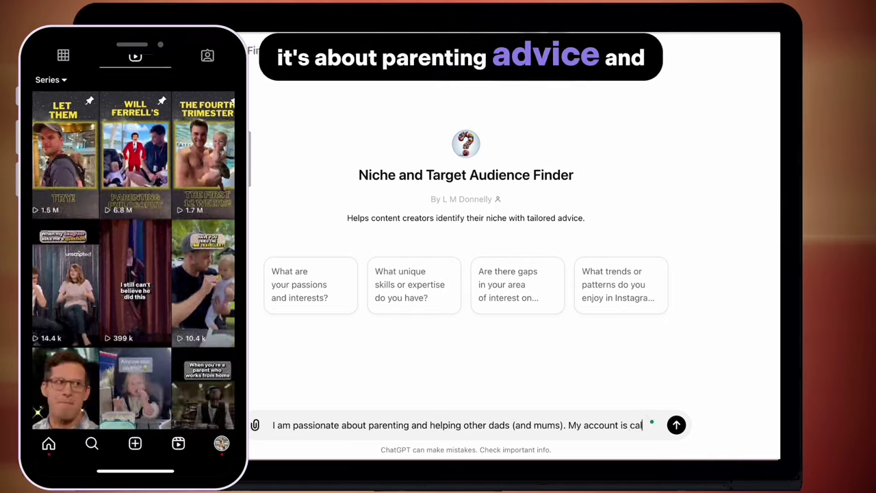
pyautogui.write('led _kiwidad and I s')
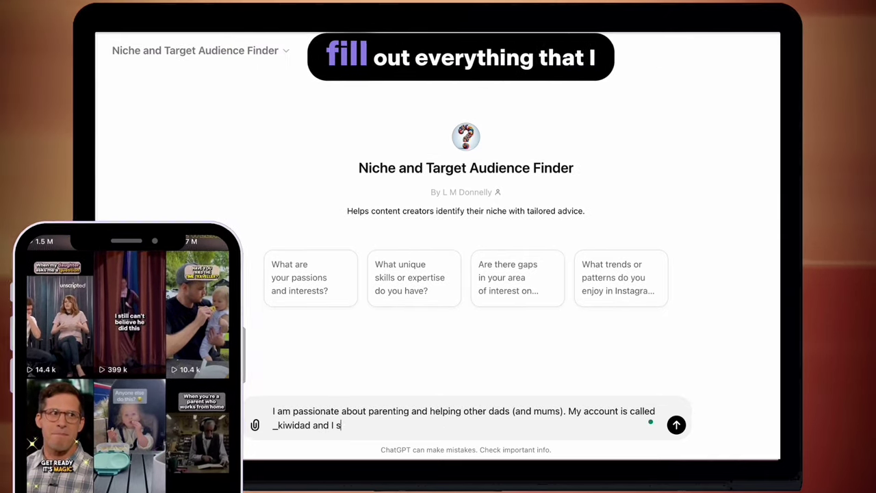
pyautogui.write('hare things like re')
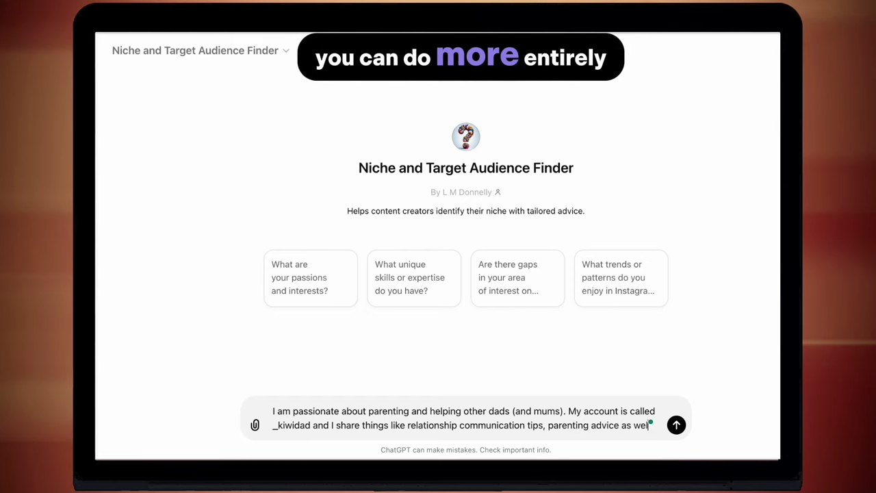
pyautogui.write('lationship communication tips,')
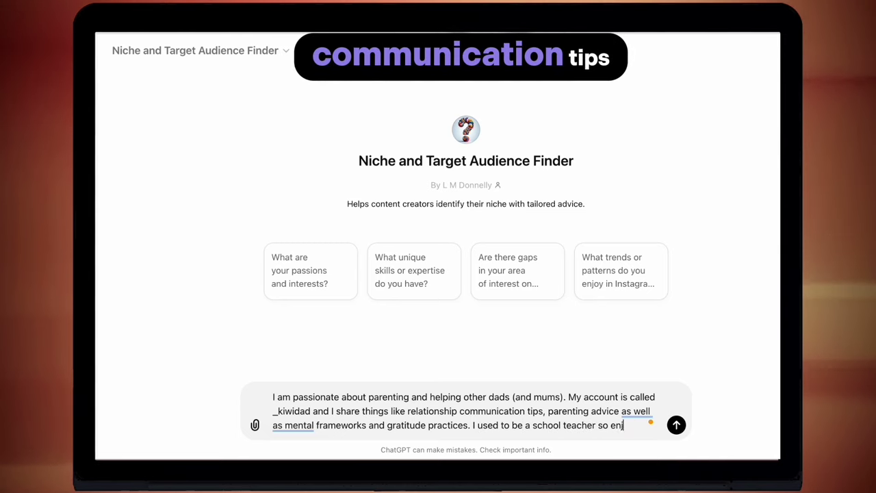
pyautogui.write('oy educating others on')
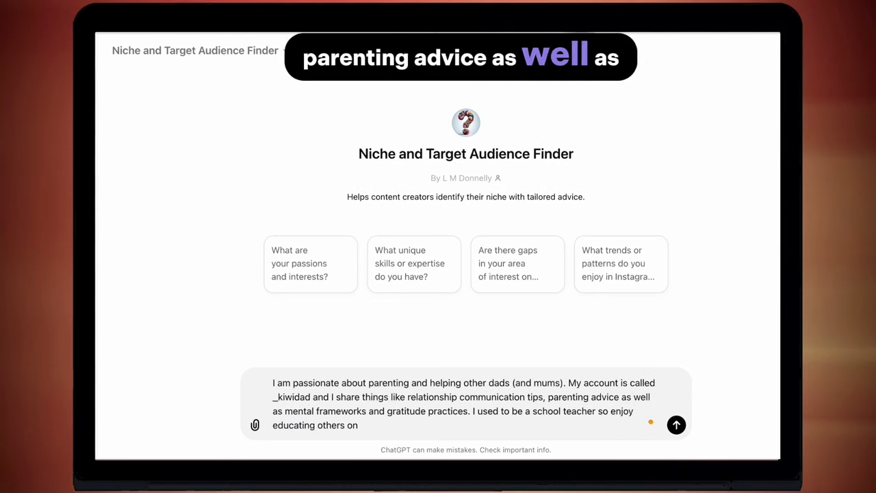
pyautogui.write(' complex topics and maki')
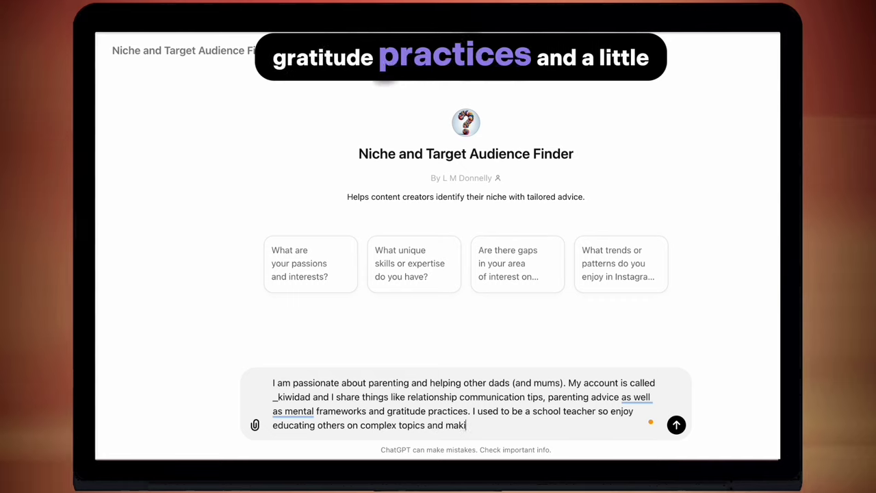
pyautogui.write('ng them digestible and easy to u')
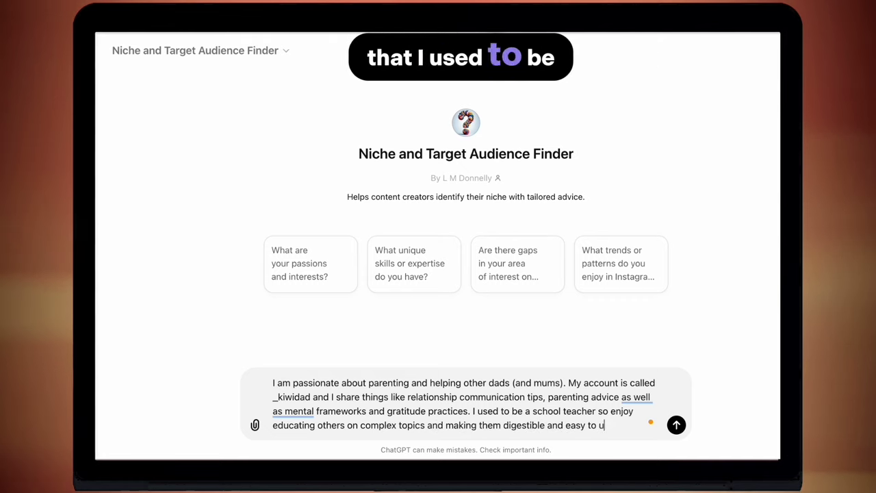
pyautogui.write('nderstand.')
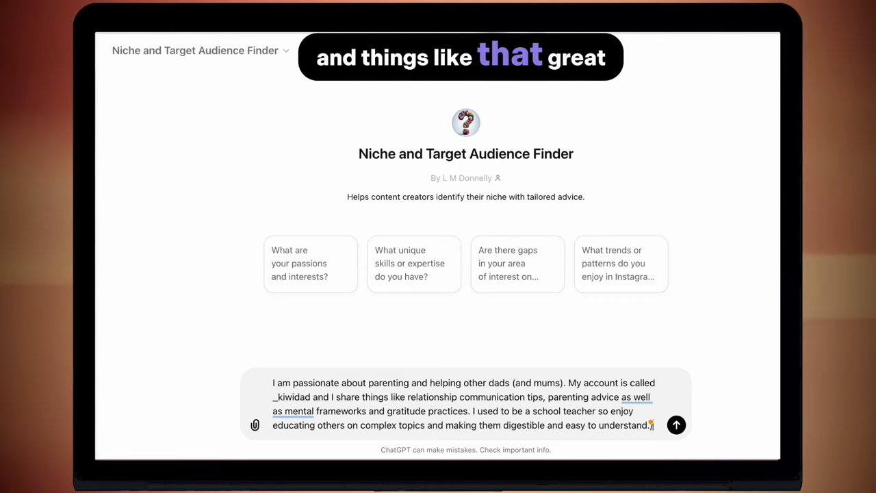
pyautogui.press('Return')
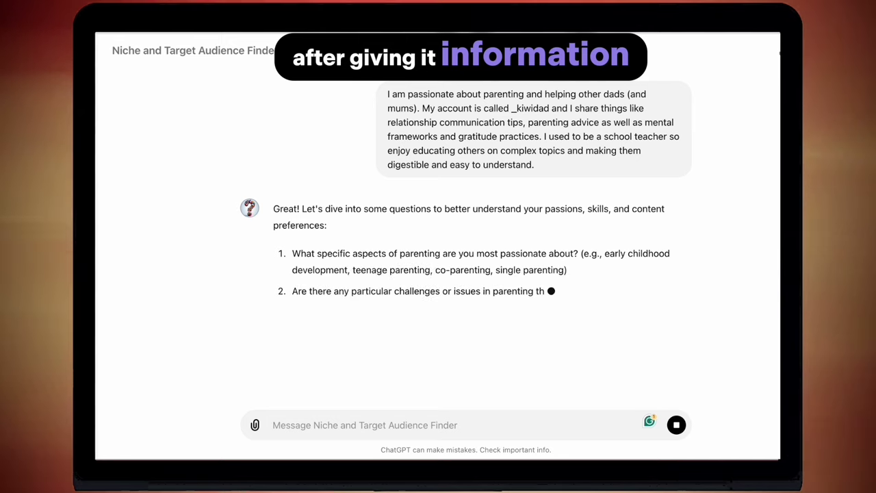
# - Answer all six questions, from child-development topics and dad depression to reels or carousels and brand goals
pyautogui.write('1.')
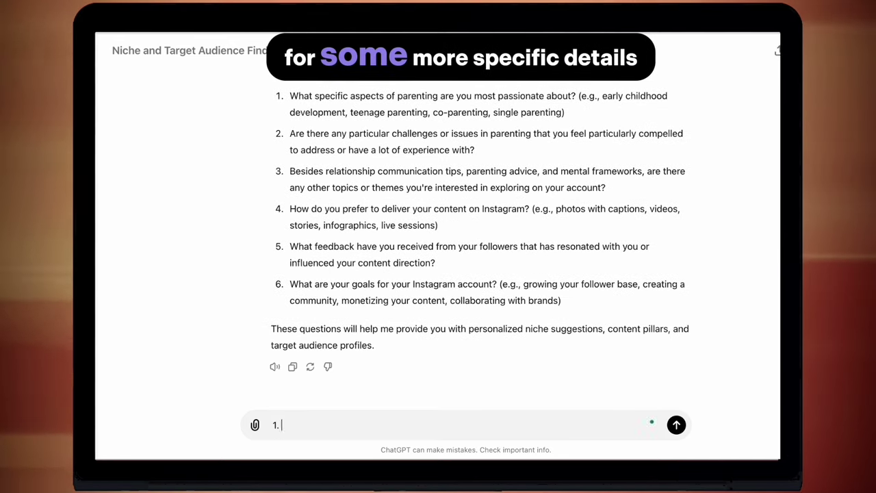
pyautogui.write(' Early childhood development, stages of development from newborn to toddl')
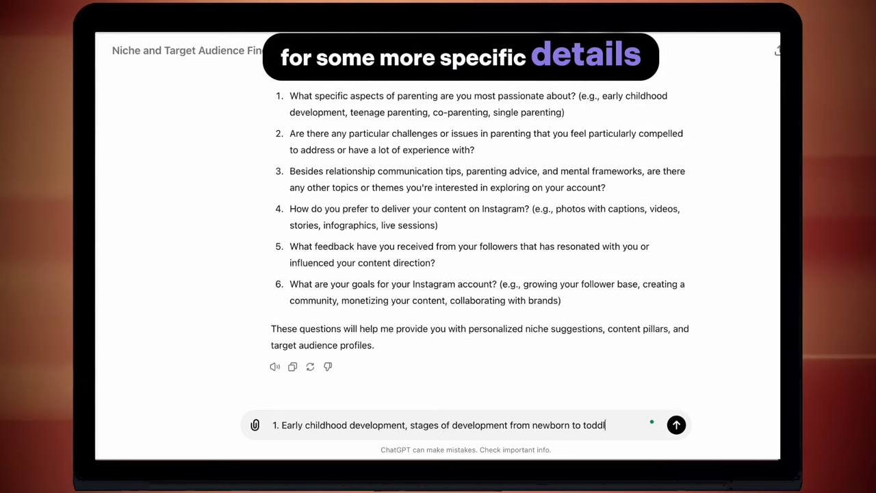
pyautogui.write('er. Relationship communication tips between mums and dads to help keep them together.')
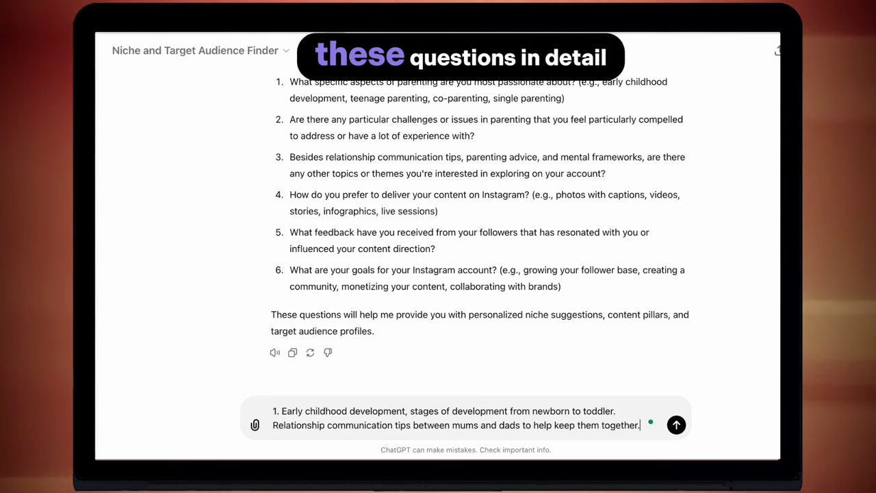
pyautogui.hotkey('shift', 'Return')
pyautogui.write('2. I suff')
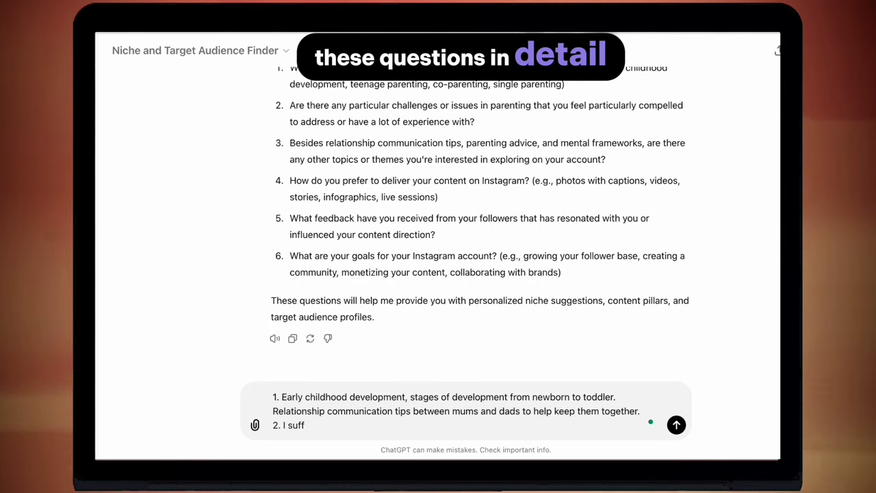
pyautogui.write('ered with some depression after becoming a dad. I like to speak about this. I struggled to b')
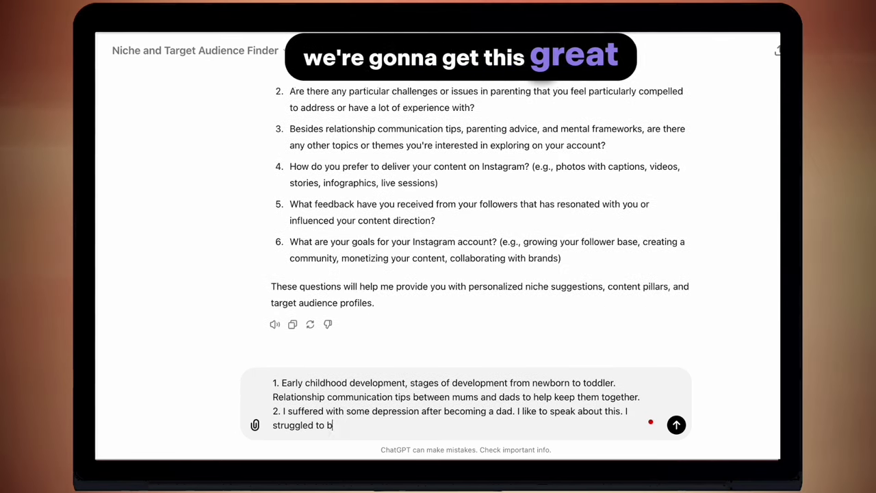
pyautogui.write("ond with my daughter and beat myself up about it. I want to create content that helps other dads and mums understand it's okay to take a while to bond.")
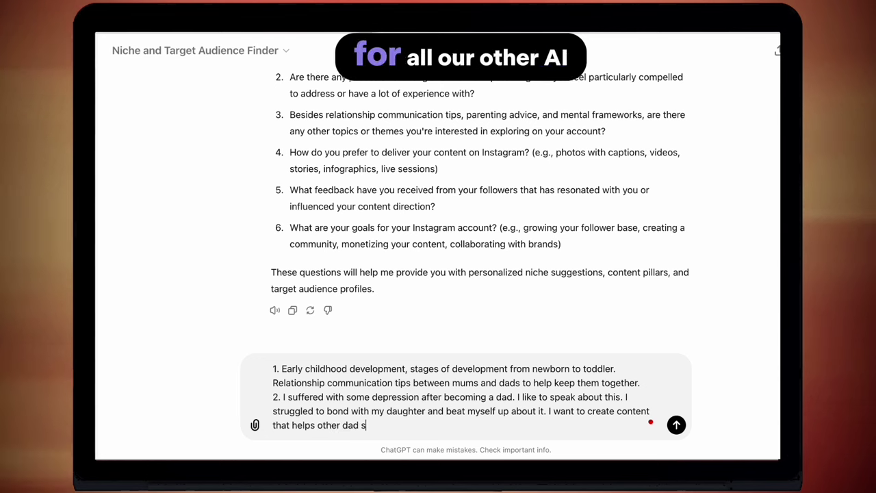
pyautogui.hotkey('shift', 'Return')
pyautogui.write('3. T')
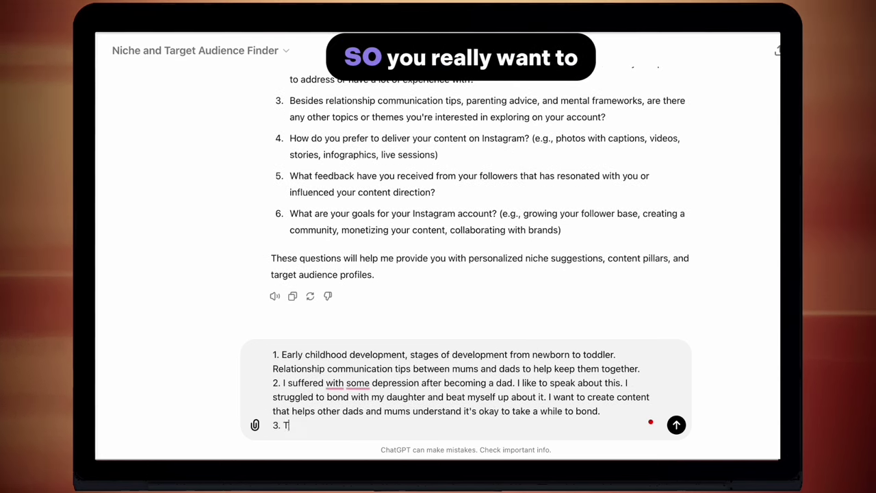
pyautogui.write("here are a lot of funny interviews with celebrities talking about parenting. I've had some suc")
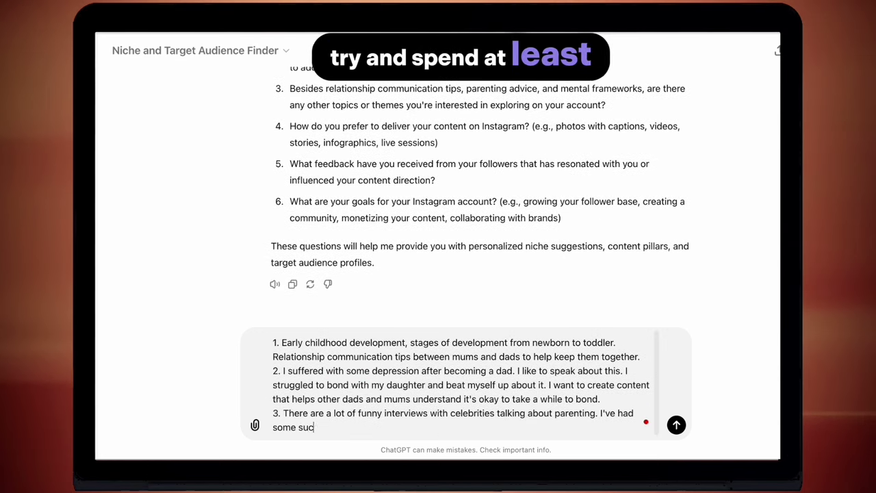
pyautogui.write('cess on Instagram by cutting these interviews into shorter segments and editing them to be funnier.')
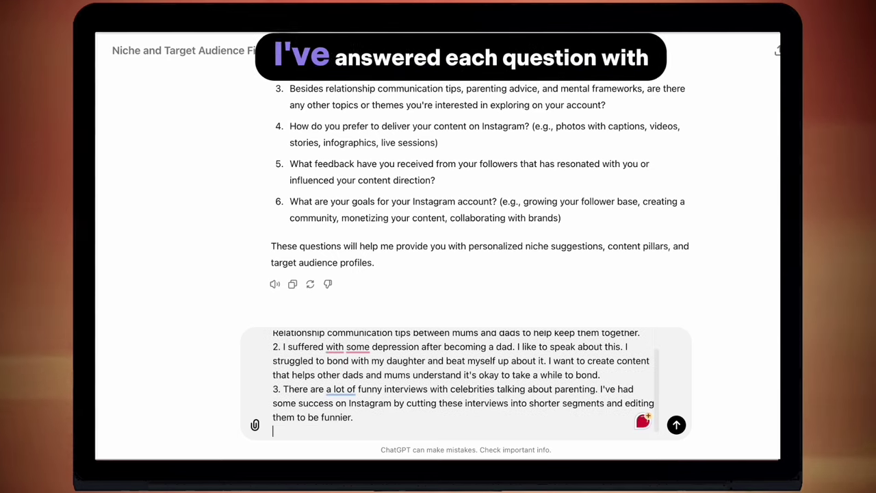
pyautogui.hotkey('shift', 'Return')
pyautogui.write('4. Reels or carousels')
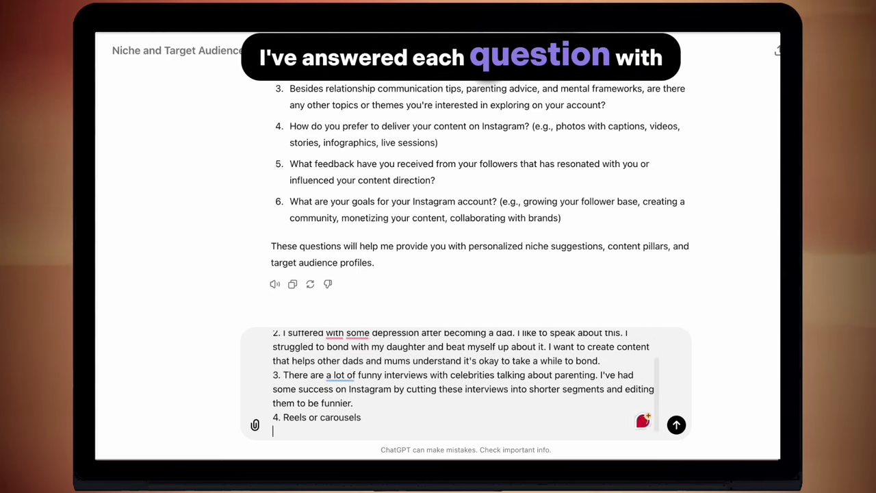
pyautogui.hotkey('shift', 'Return')
pyautogui.write('5. Dads reaching out saying they appreciated my posts about not bondin')
pyautogui.write('g with their child straight away.')
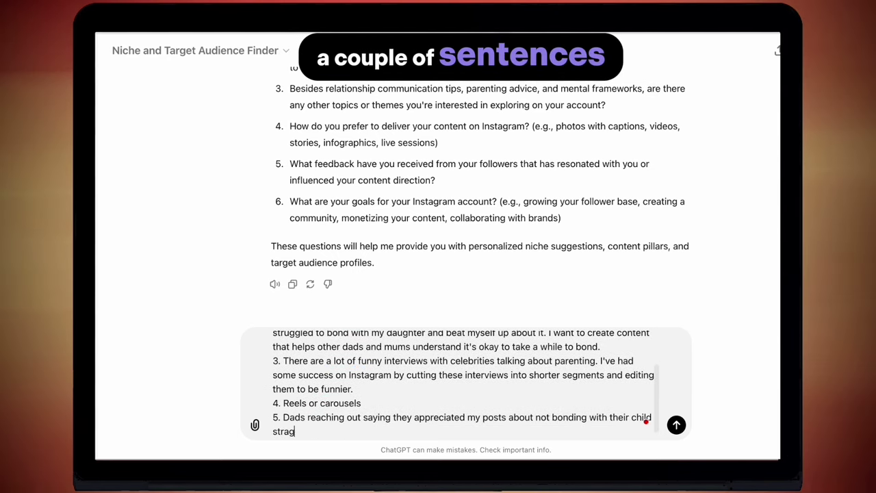
pyautogui.hotkey('shift', 'Return')
pyautogui.write('6. Build a strong community, collaborate with brands.')
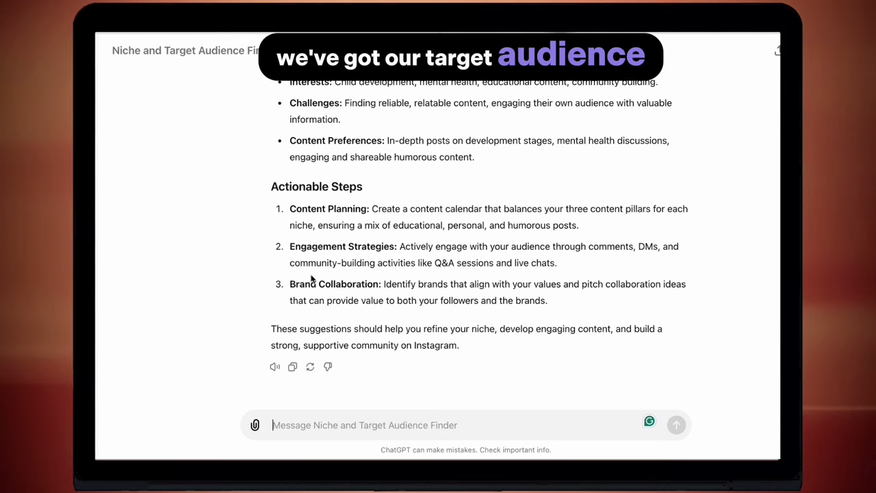
# - Select the whole niche and audience response, up through niche 1's Content Pillars, for copying
pyautogui.moveTo(594, 306); pyautogui.dragTo(280, 87)
pyautogui.moveTo(280, 51); pyautogui.dragTo(263, 305)
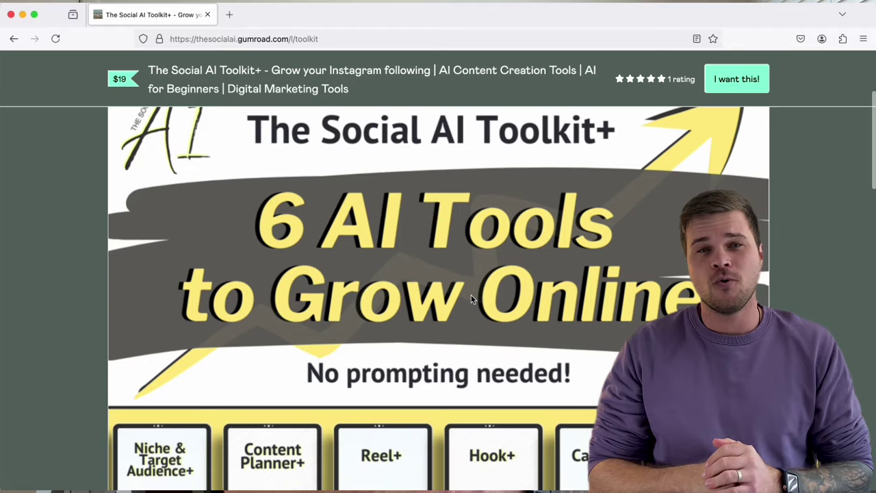
pyautogui.scroll(-5, 471, 298)
pyautogui.scroll(-3, 471, 300)
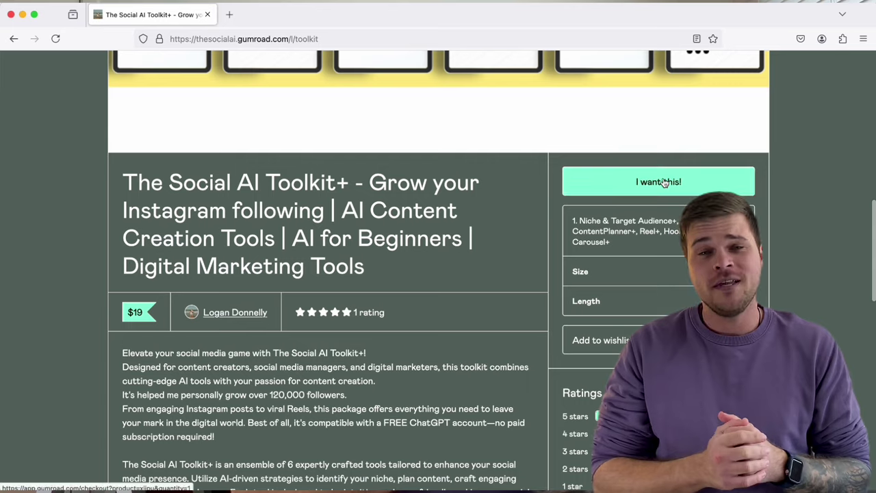
# - Check out the toolkit on Gumroad with discount code thankyou, dropping it to US$5.70
pyautogui.click(663, 180)
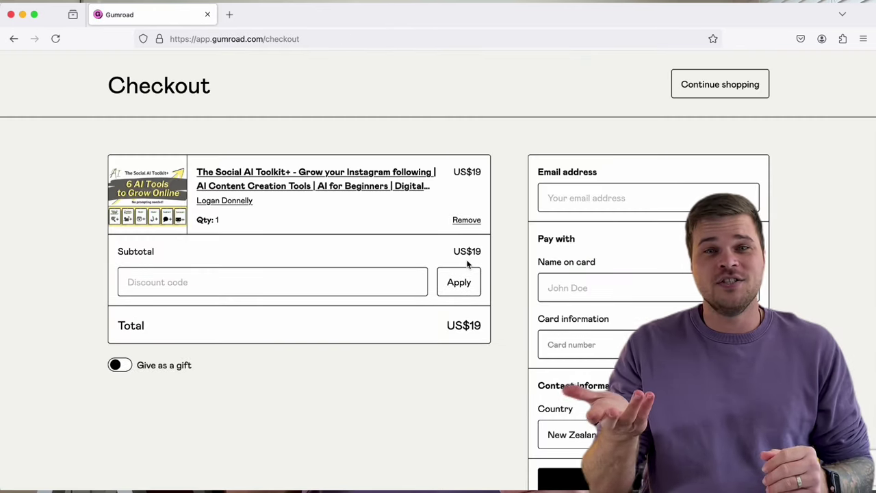
pyautogui.click(202, 278)
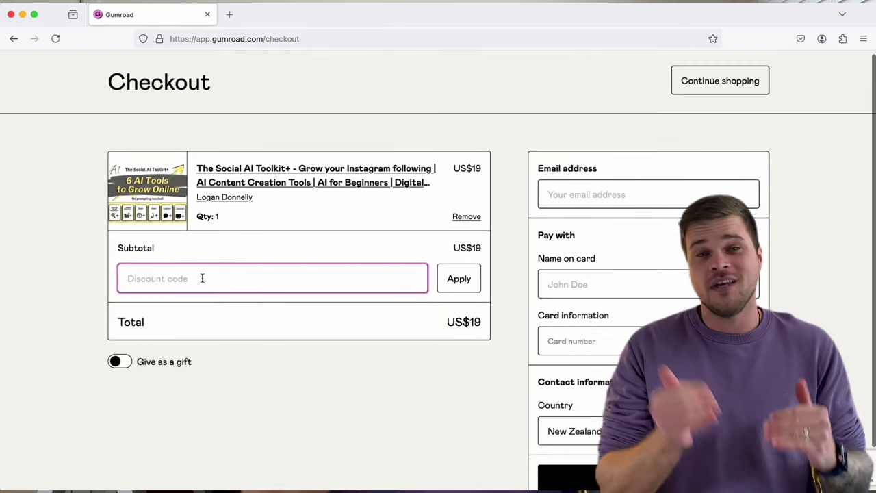
pyautogui.write('t')
pyautogui.press('BackSpace')
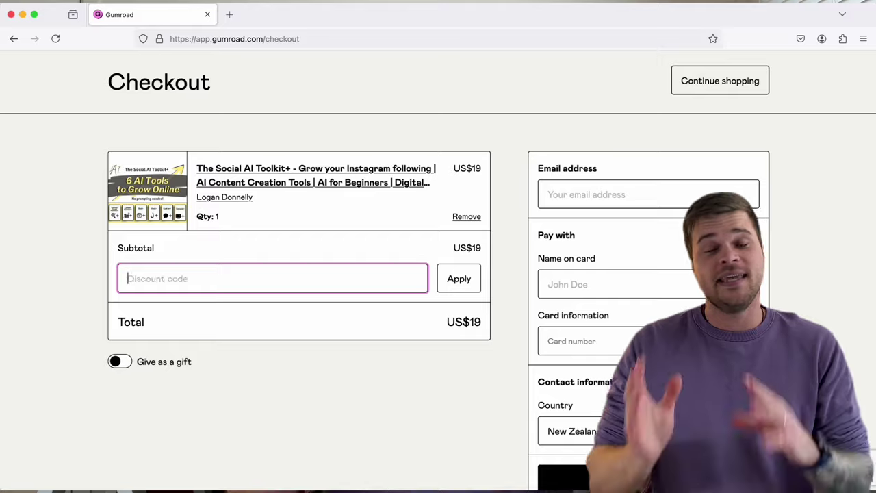
pyautogui.write('thankyou')
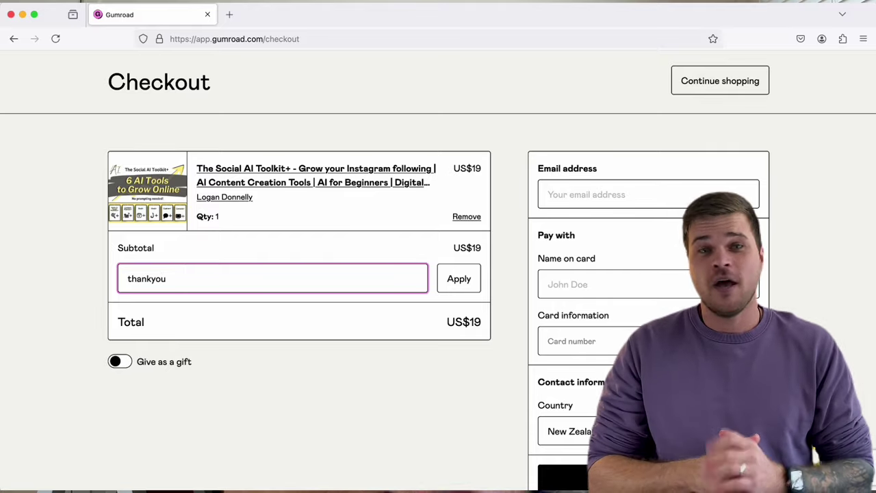
pyautogui.click(454, 287)
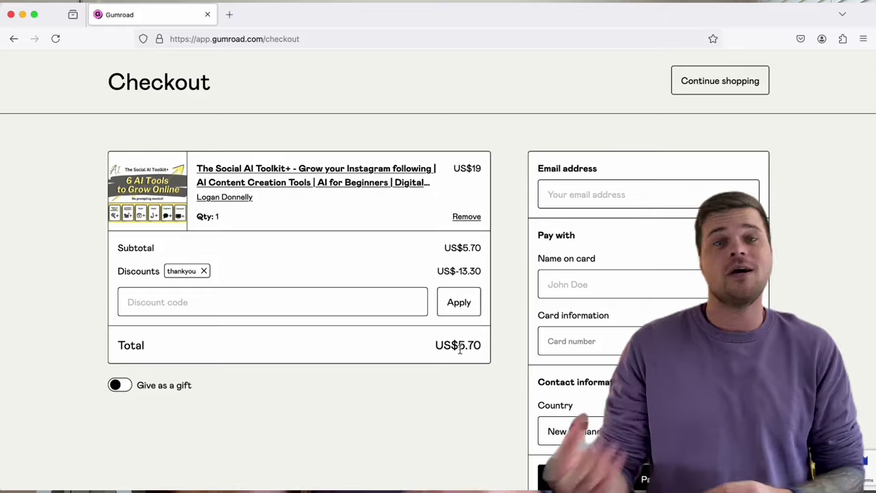
pyautogui.click(638, 190)
pyautogui.scroll(-2, 637, 199)
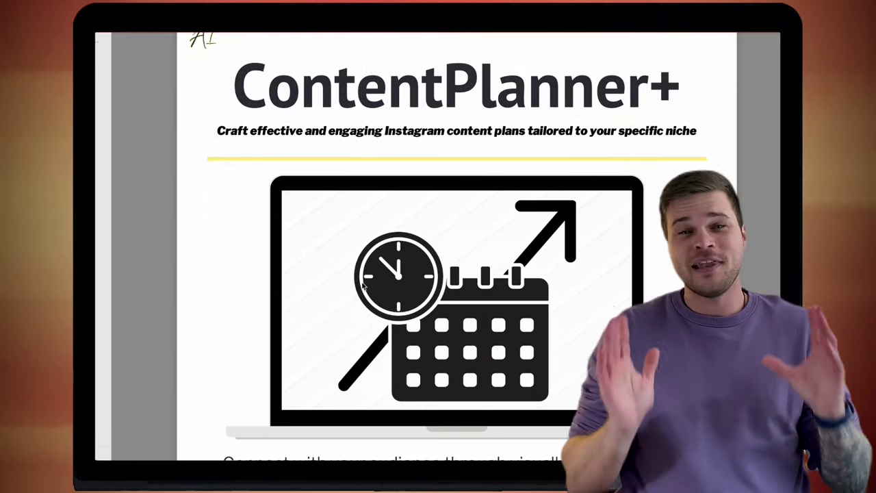
# - Open ContentPlanner+ from the 'here' link in its How to use section
pyautogui.scroll(-5, 361, 282)
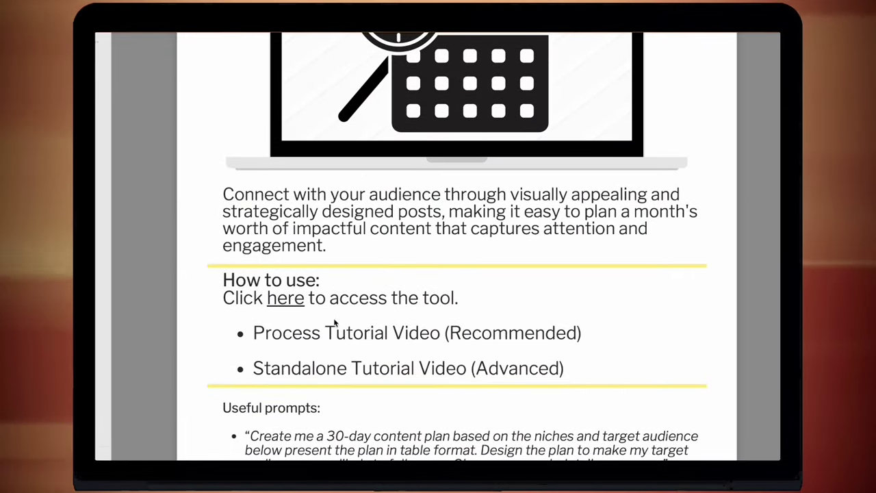
pyautogui.scroll(-1, 311, 319)
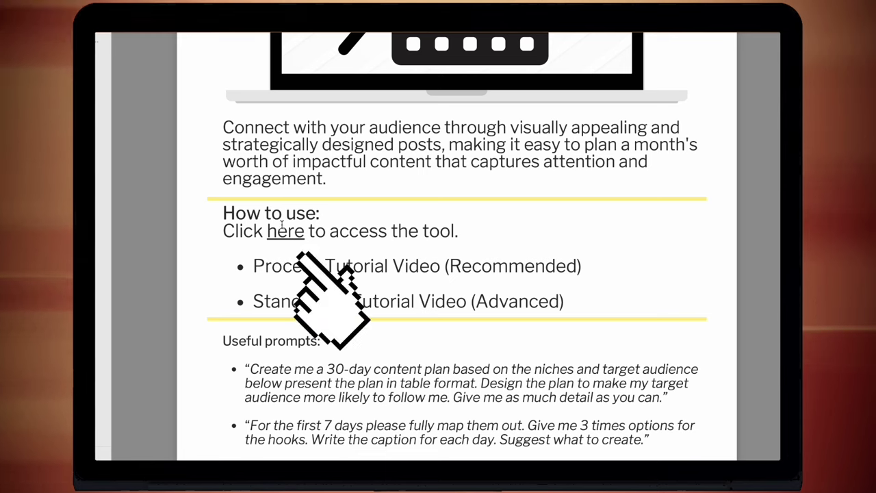
pyautogui.doubleClick(282, 231)
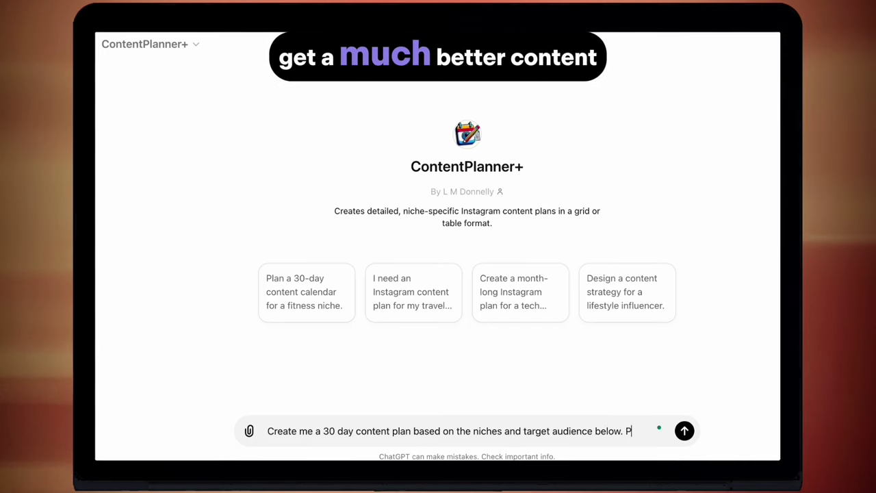
# - Request a 30-day table-format content plan, pasting in the niche and audience profiles
pyautogui.write('esent the plan in table format. Give as much detail in the plan as you can.')
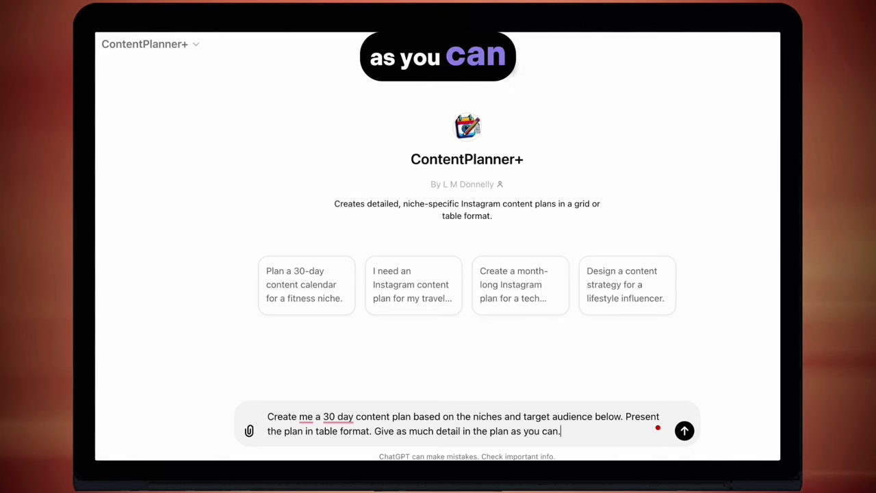
pyautogui.hotkey('shift', 'Return')
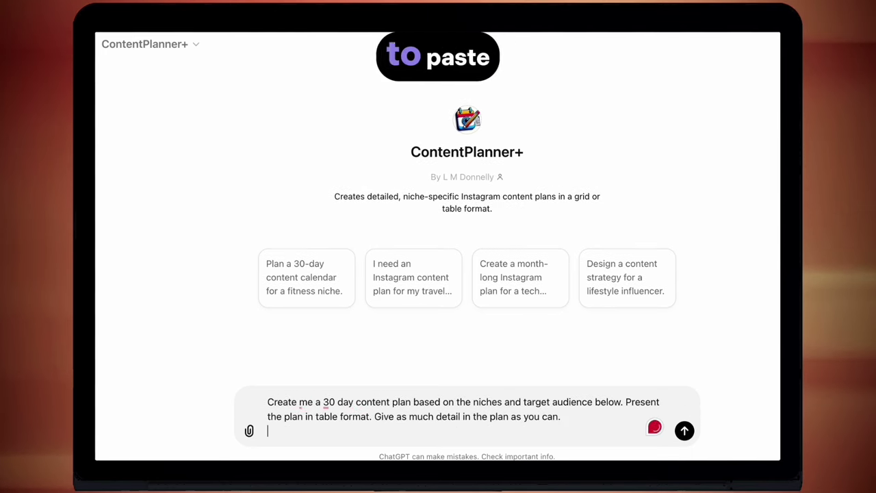
pyautogui.hotkey('ctrl', 'v')
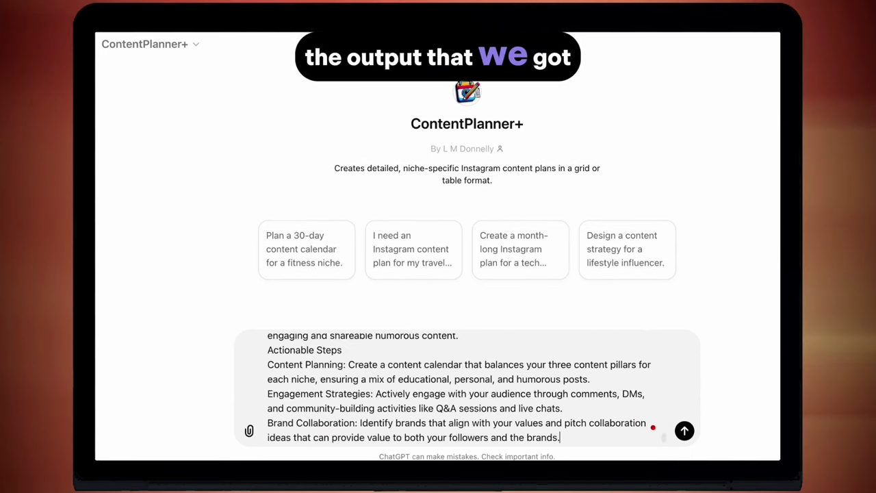
pyautogui.scroll(10, 328, 367)
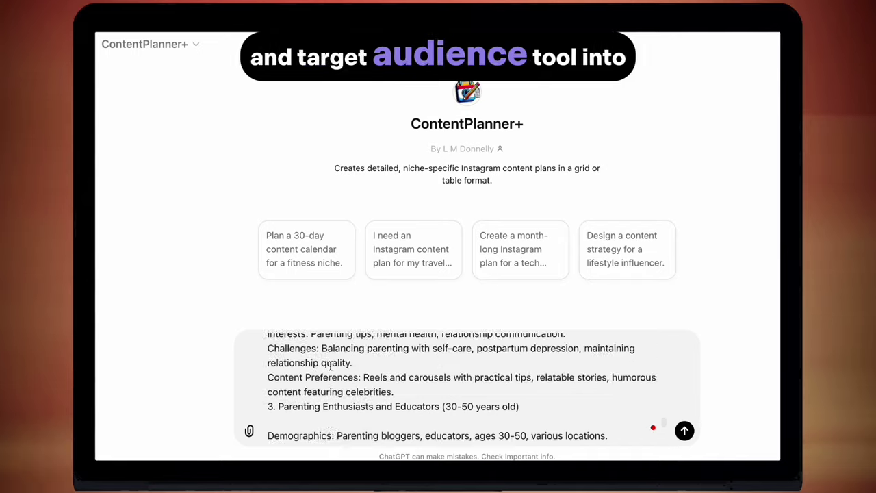
pyautogui.scroll(10, 331, 366)
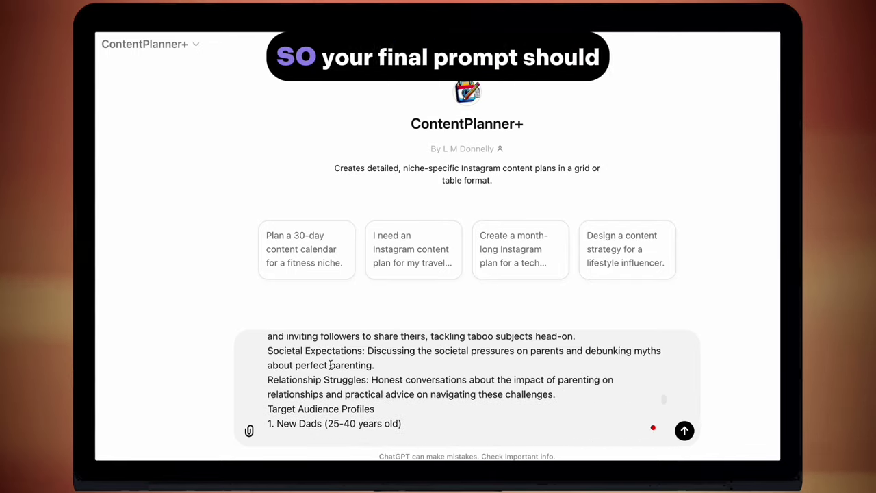
pyautogui.scroll(10, 331, 366)
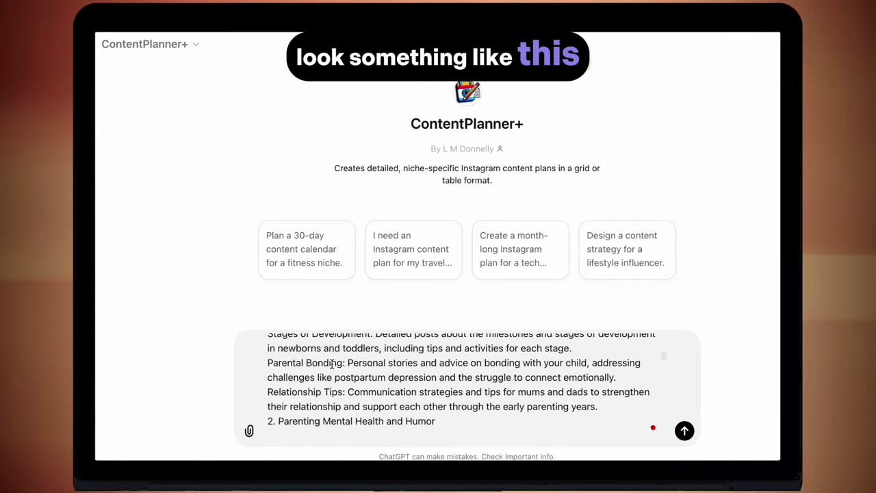
pyautogui.click(685, 431)
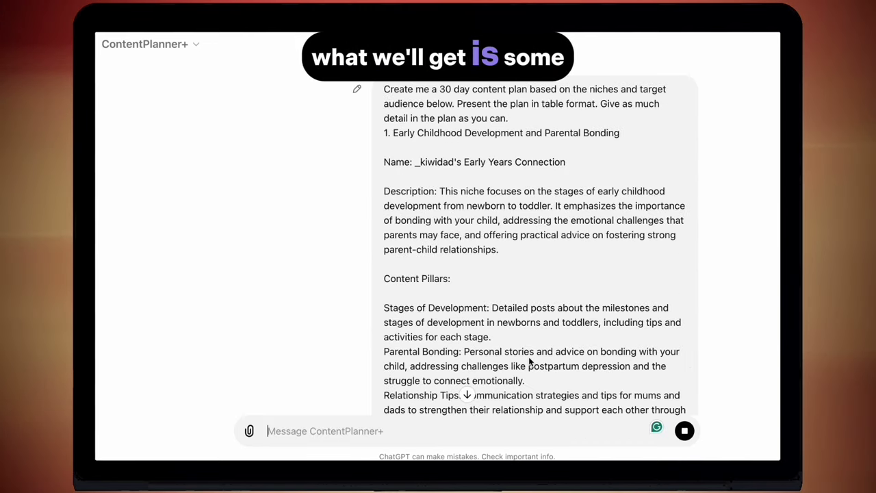
# - Scroll to the end of the 30-day plan table, through Day 30, Gratitude in Parenting
pyautogui.scroll(-15, 529, 363)
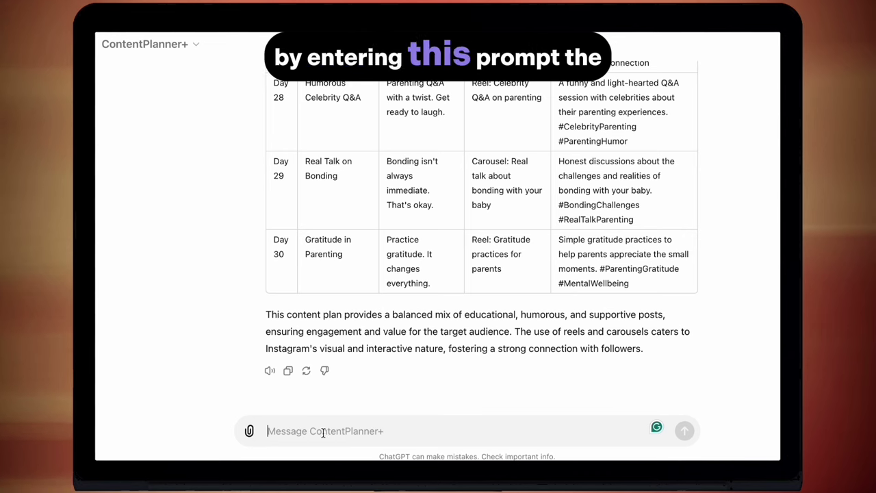
# - Ask ContentPlanner+ for detailed first-week plans with three hooks, reel concept, caption and creation notes
pyautogui.write('For the first 7 days please fully map them out. Give me 3x options for the hooks. Write the caption for each day. Suggest what to create.')
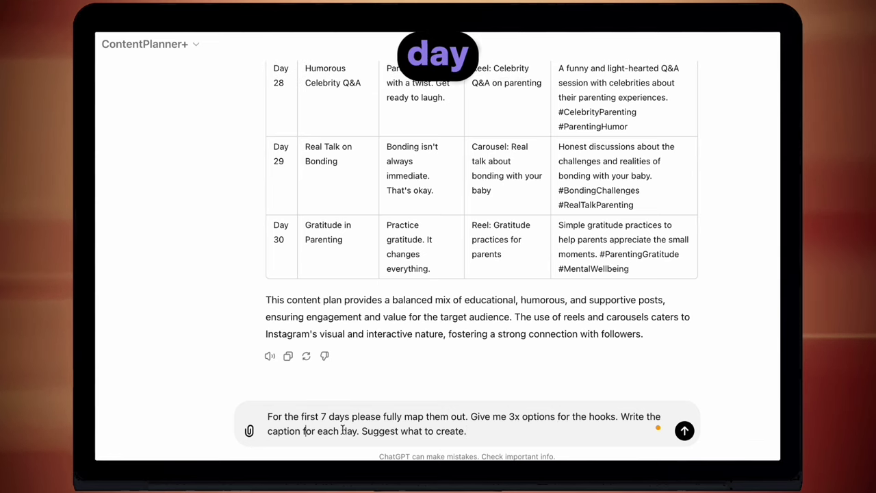
pyautogui.click(484, 431)
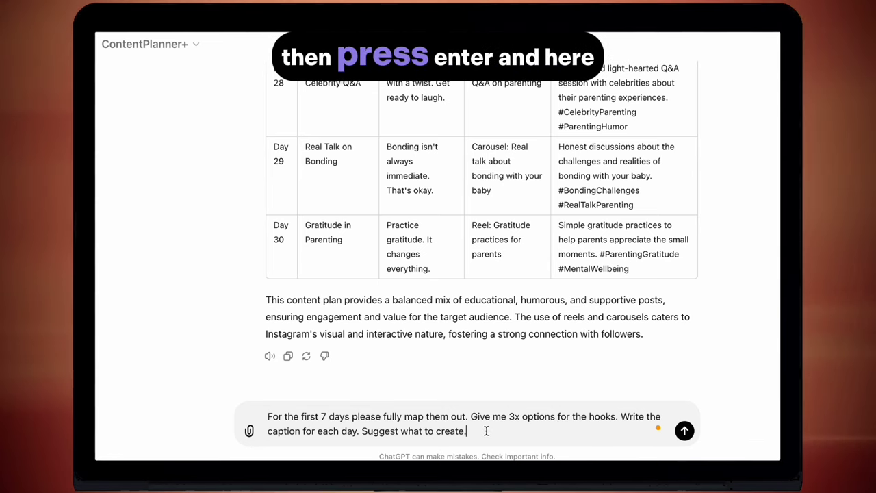
pyautogui.press('Return')
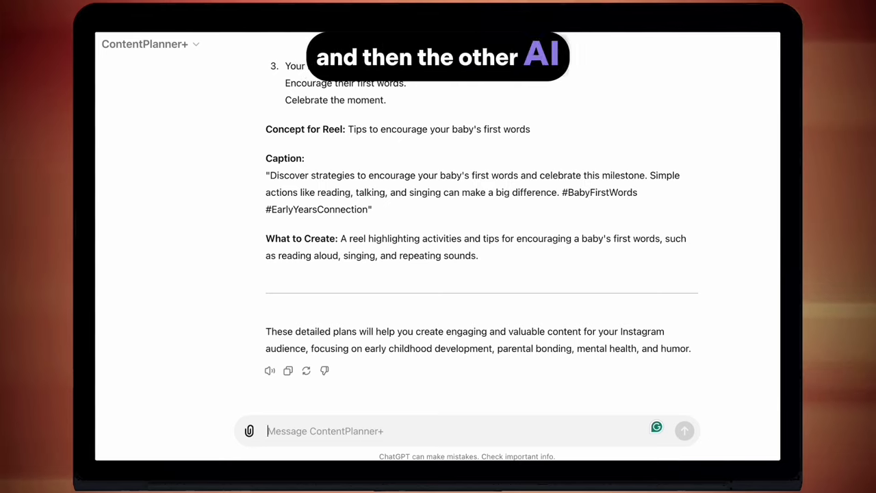
# - Ask 'Turn this into a table' and review the seven-day table with Hook Options, Concept, Caption columns
pyautogui.write('Tu')
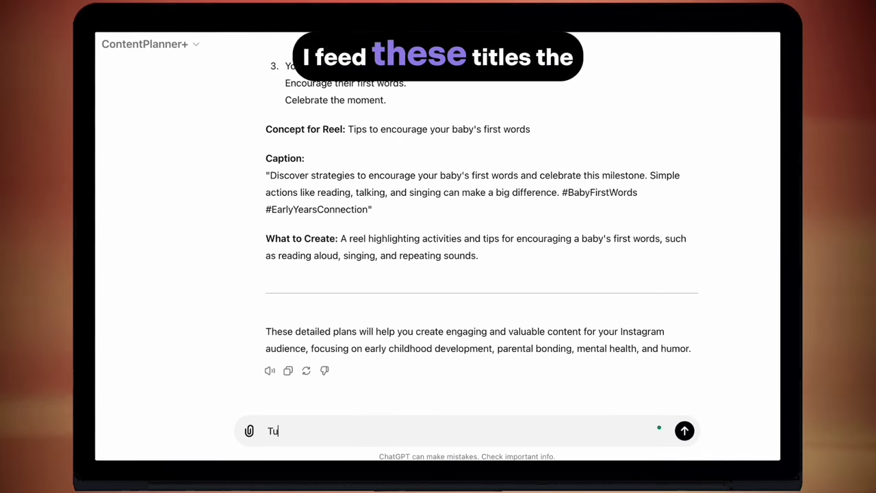
pyautogui.write('rn this ')
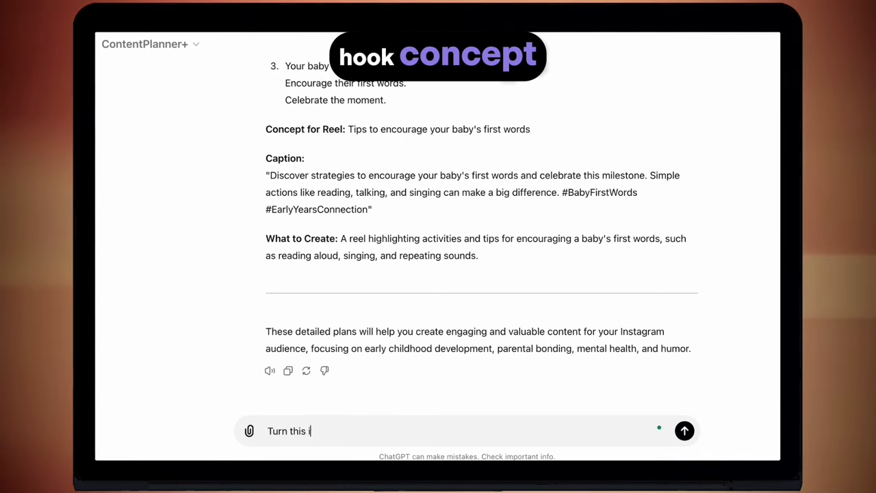
pyautogui.write('into a table')
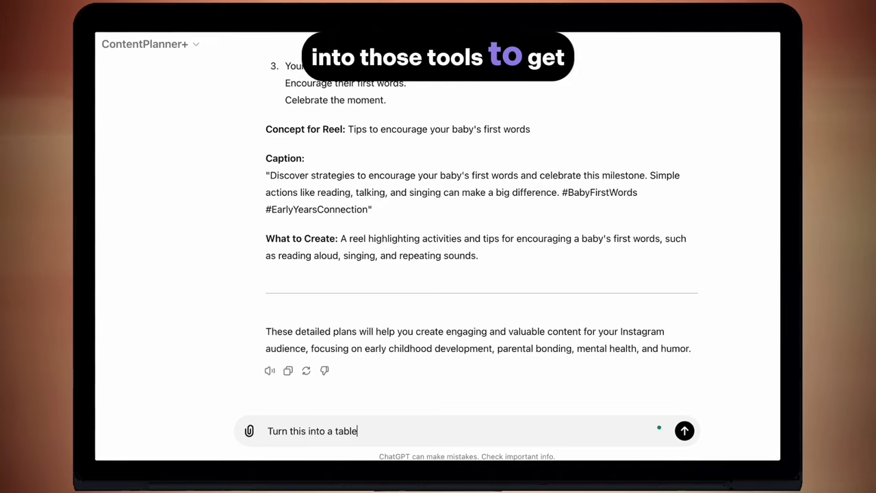
pyautogui.press('Return')
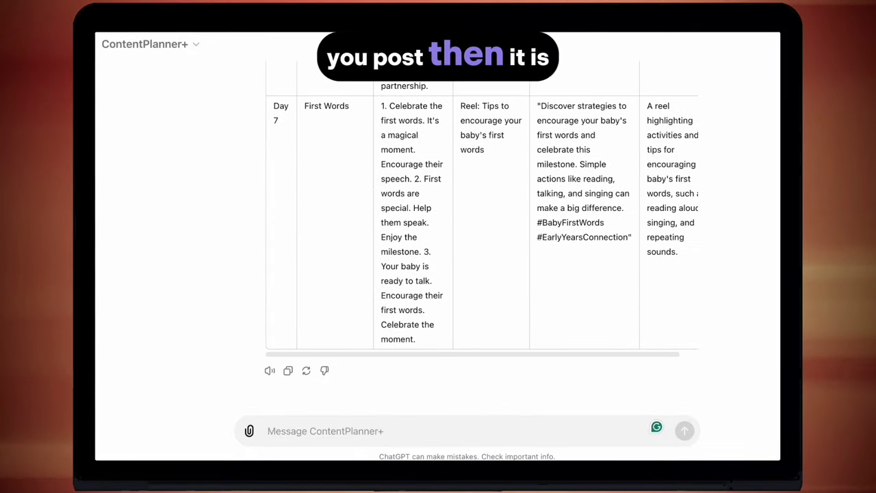
pyautogui.scroll(10, 471, 328)
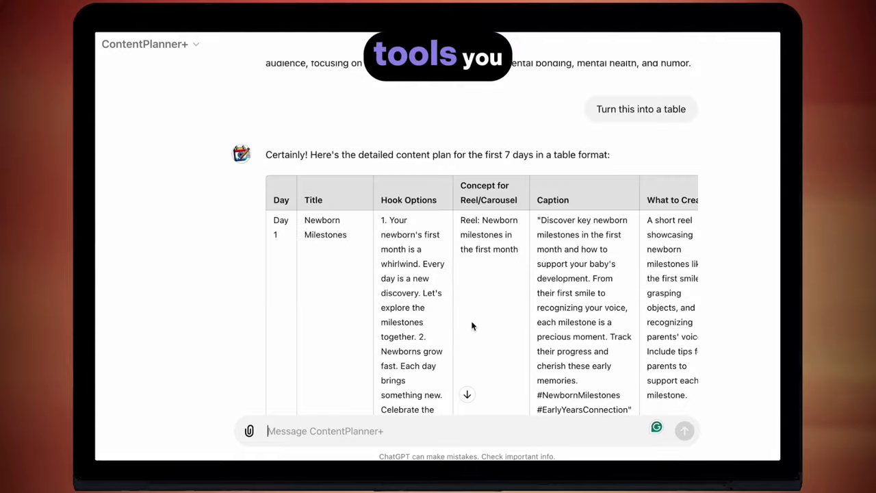
pyautogui.scroll(-2, 471, 326)
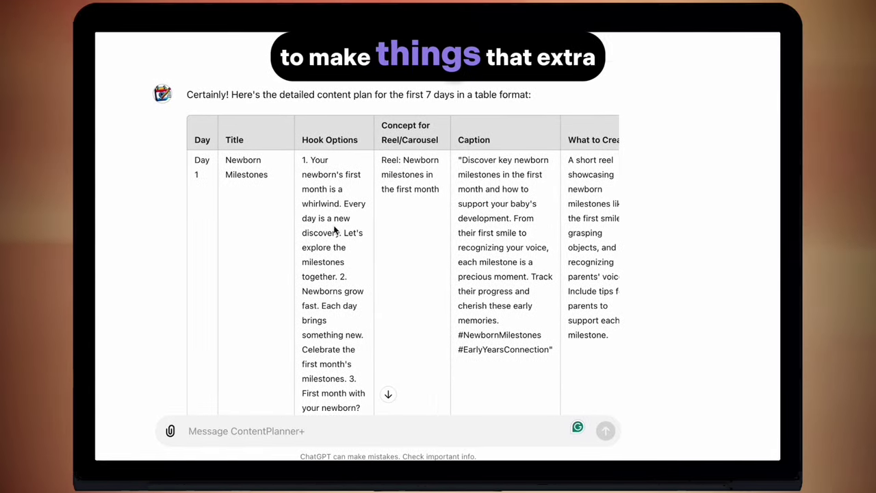
pyautogui.hscroll(1, 333, 231)
pyautogui.scroll(-5, 331, 226)
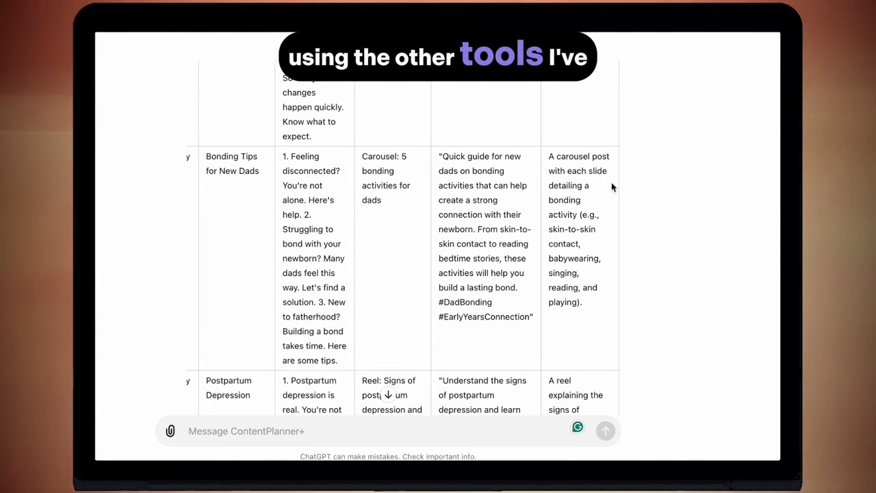
pyautogui.scroll(-12, 364, 236)
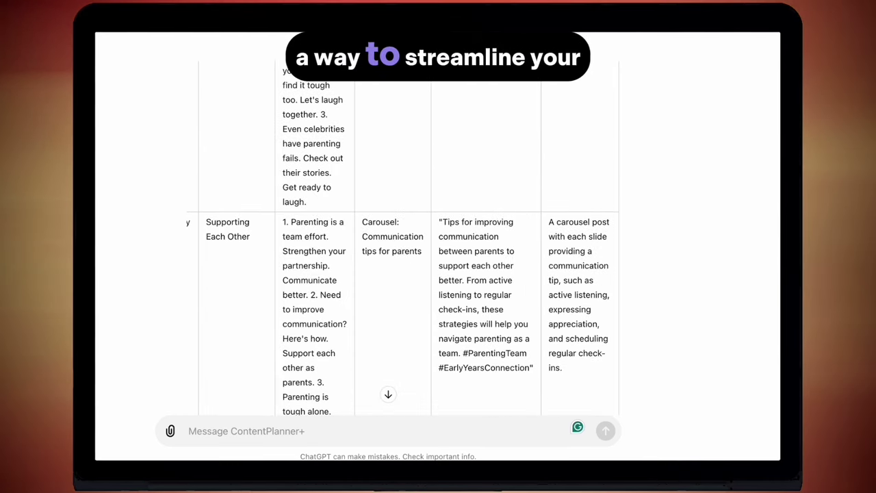
pyautogui.scroll(-5, 391, 222)
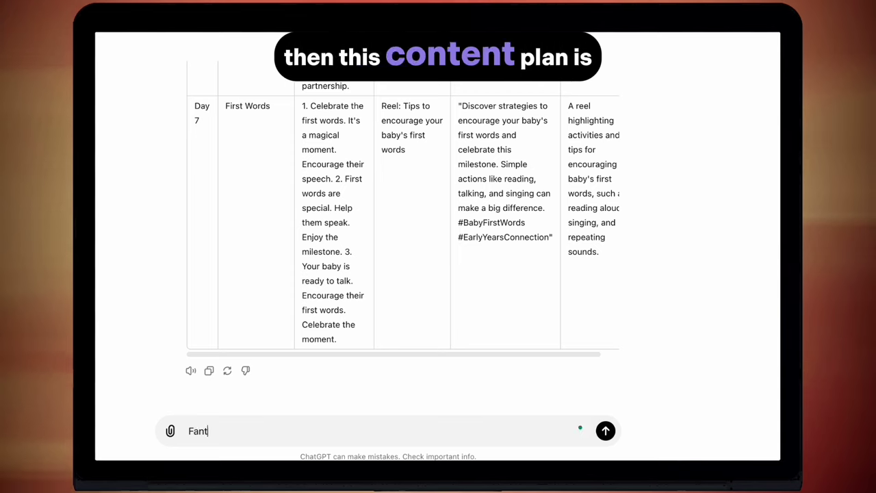
# - Ask ContentPlanner+: 'Fantastic. Now create day 8 - 14 in detail.'
pyautogui.write('Now create day 8 - 14 in detail.')
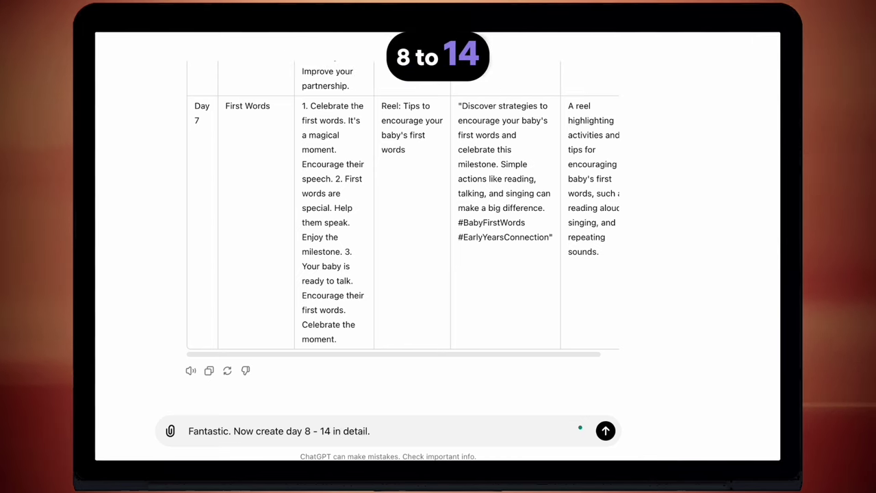
pyautogui.press('Return')
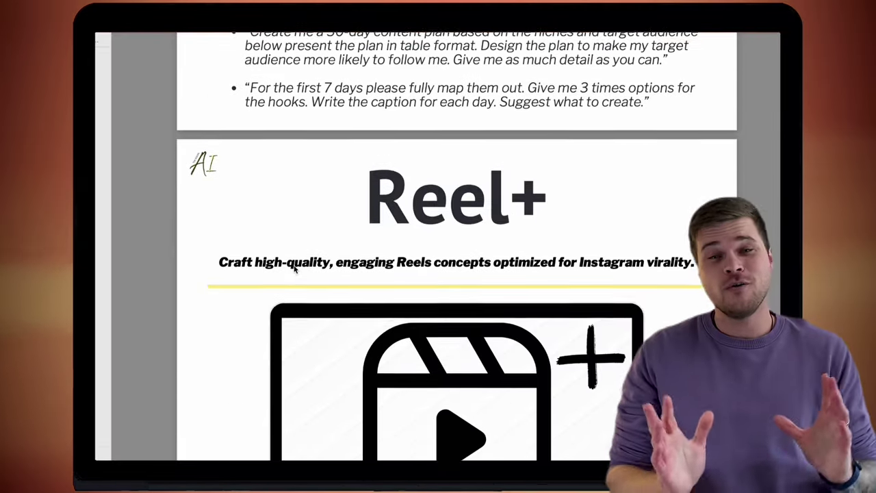
# - Open the Reel+ tool from the 'here' link in the Toolkit guide's Reel+ section
pyautogui.scroll(-4, 294, 269)
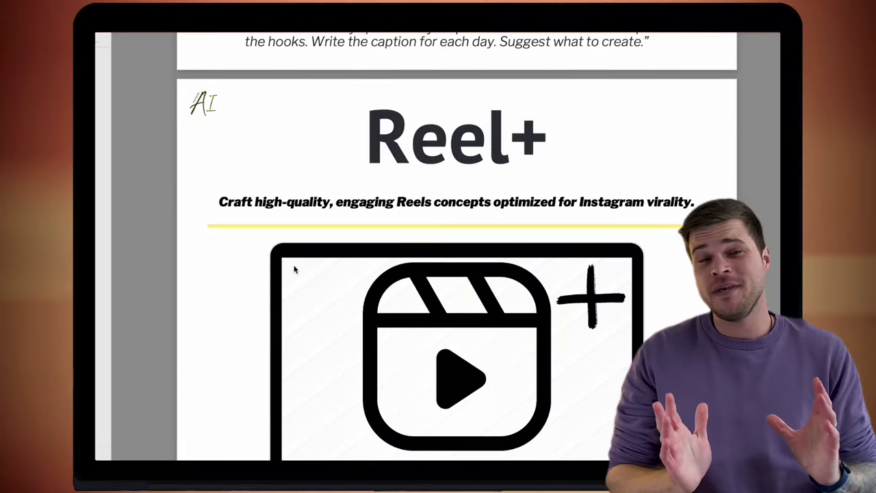
pyautogui.scroll(-5, 295, 269)
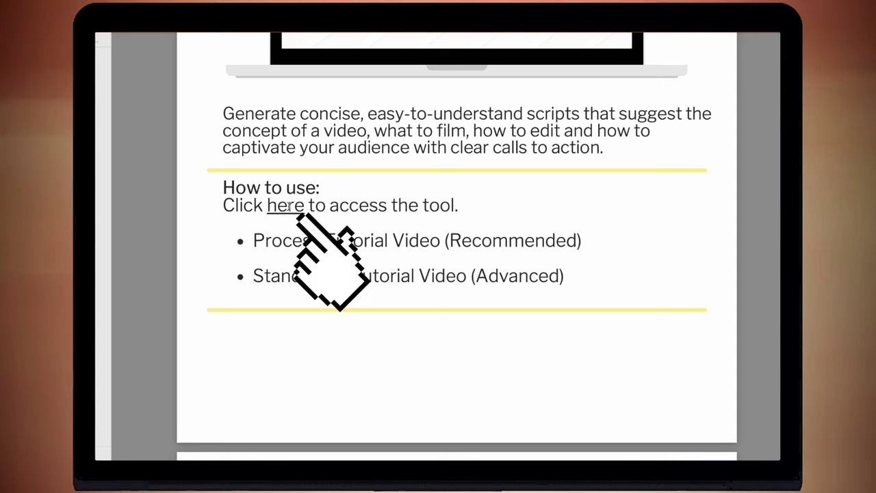
pyautogui.doubleClick(286, 206)
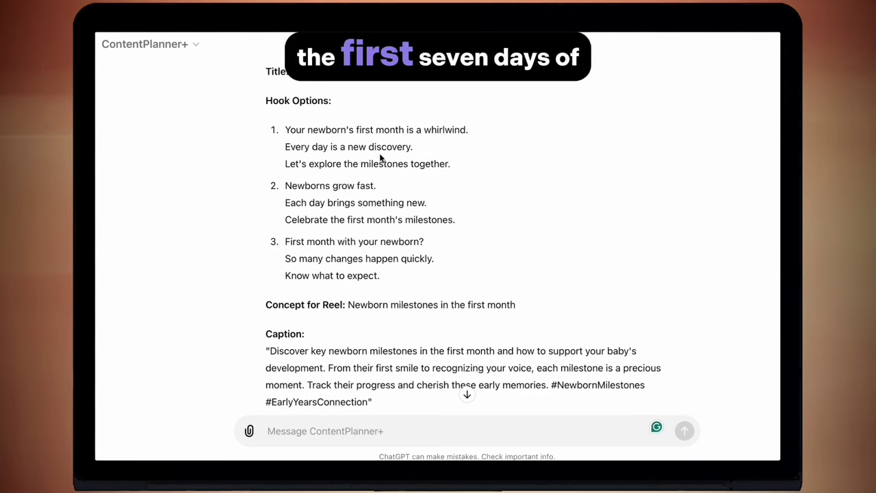
# - Select ContentPlanner+'s Day 1 newborn milestones hooks, caption and What to Create text
pyautogui.scroll(-3, 381, 161)
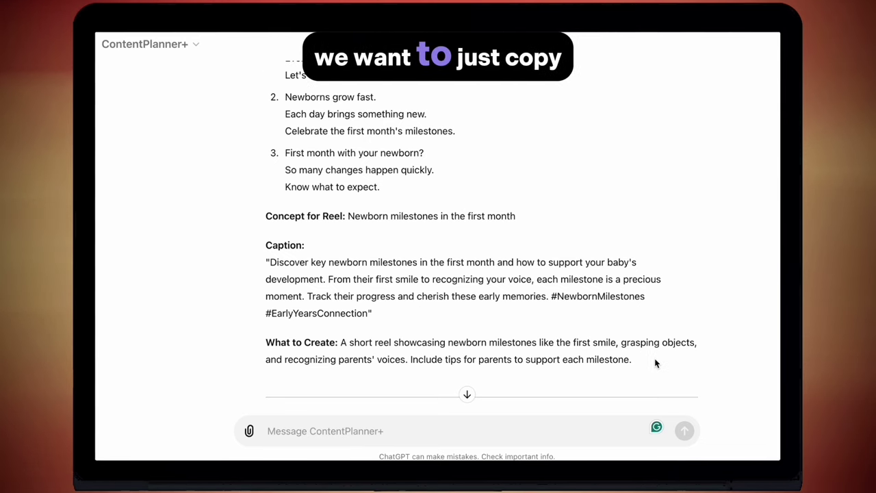
pyautogui.moveTo(596, 351); pyautogui.dragTo(276, 115)
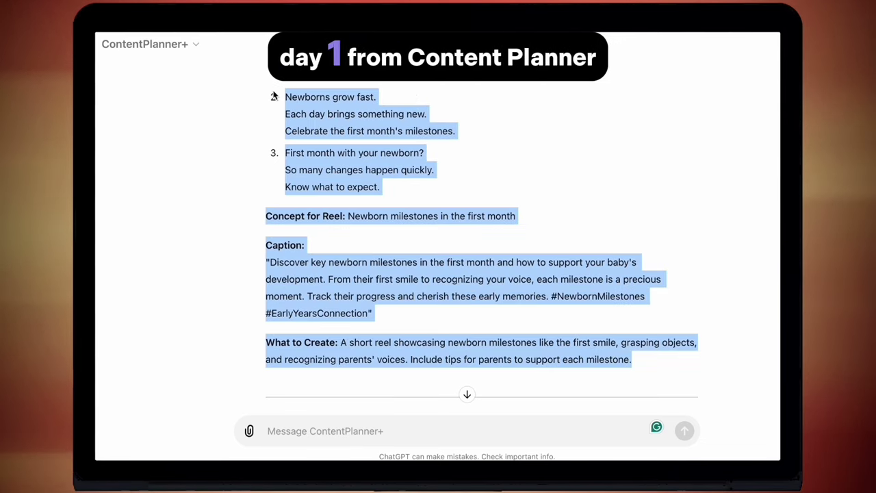
pyautogui.moveTo(268, 48); pyautogui.dragTo(259, 96)
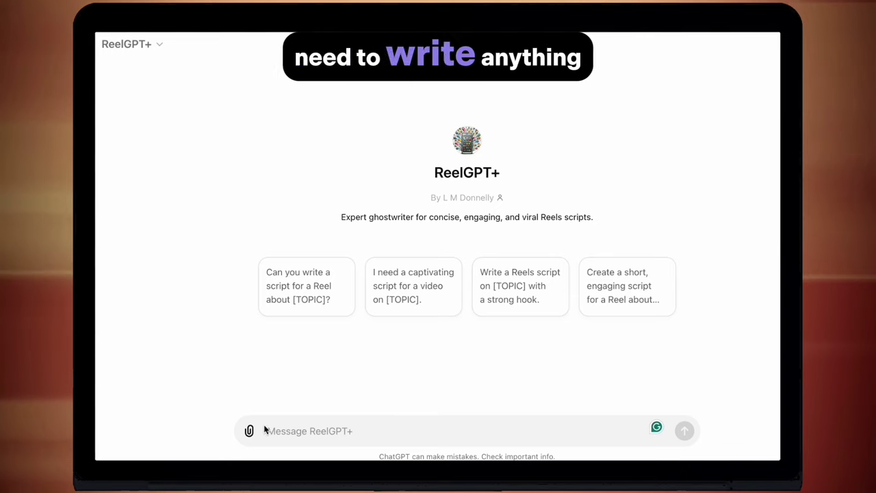
# - Send the Day 1 plan to ReelGPT+ and read its Newborn Milestones script through caption and hashtags
pyautogui.hotkey('ctrl', 'v')
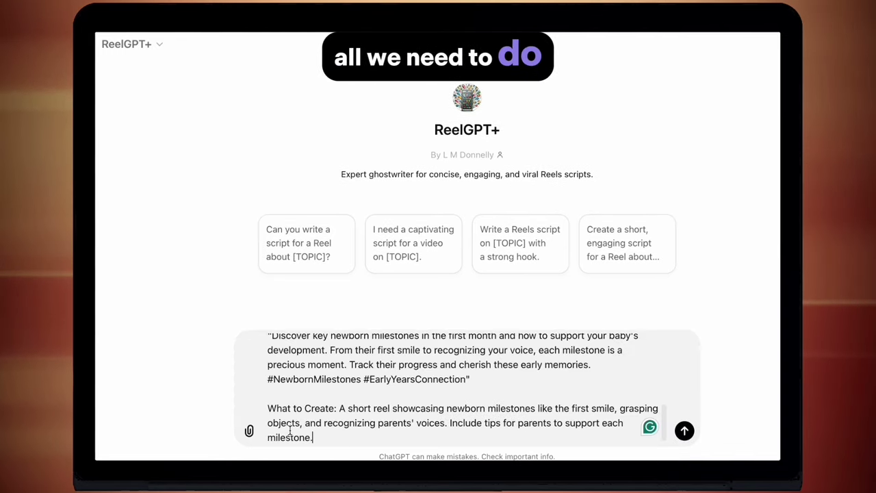
pyautogui.press('Return')
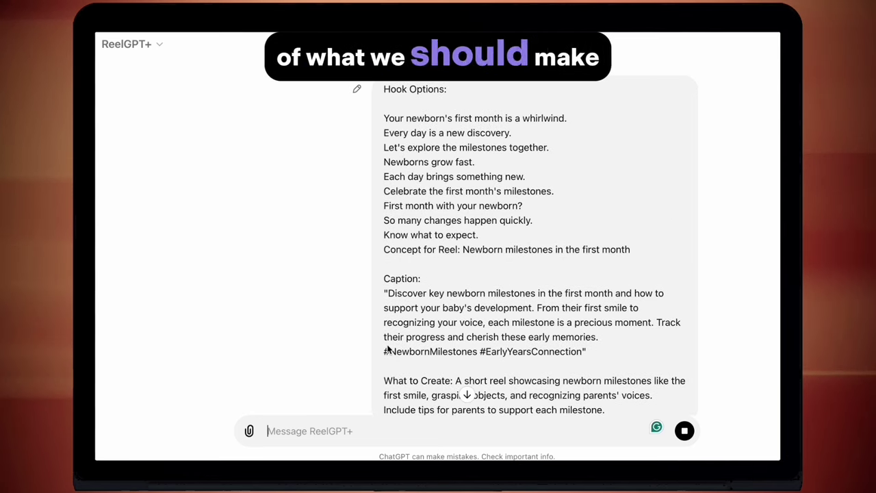
pyautogui.scroll(-3, 388, 350)
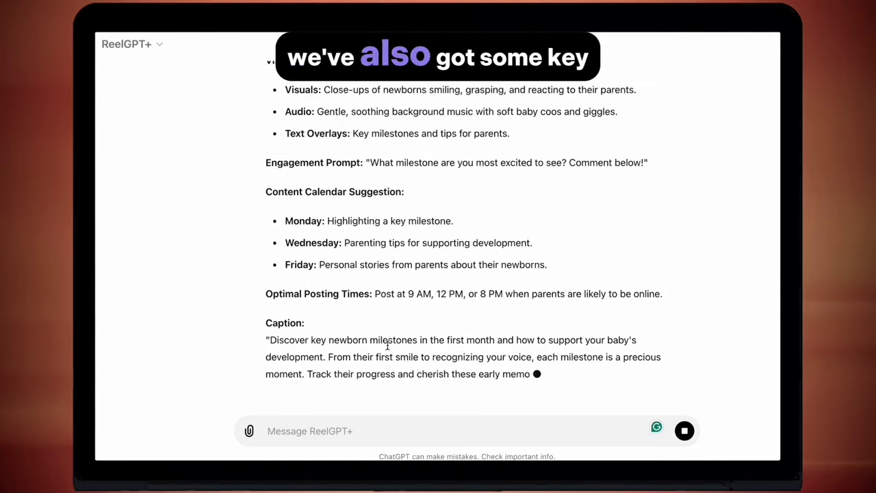
pyautogui.scroll(5, 389, 346)
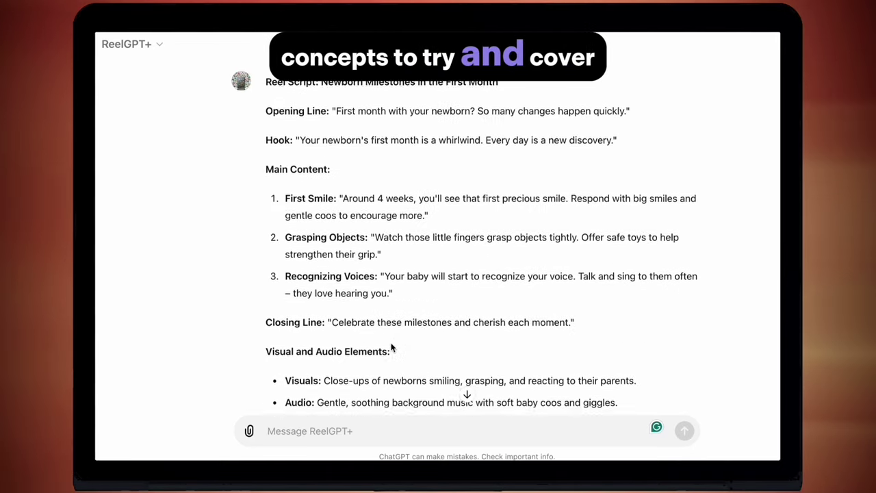
pyautogui.scroll(1, 392, 348)
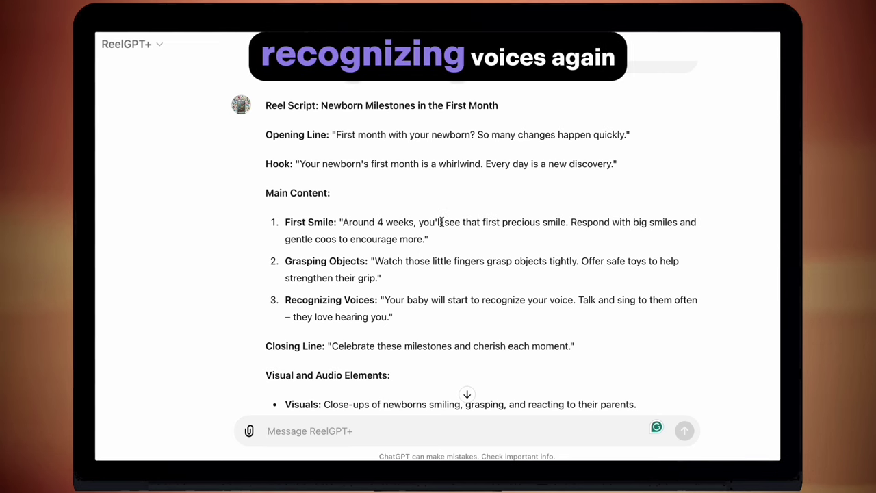
pyautogui.scroll(-2, 441, 222)
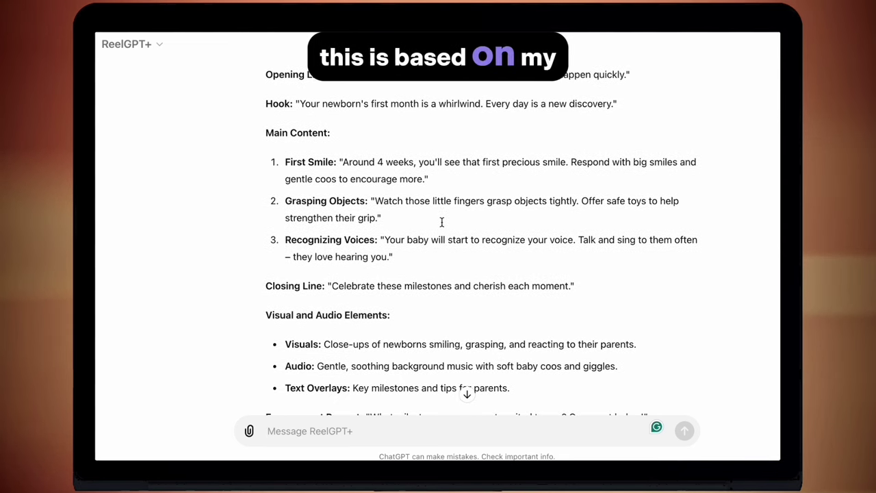
pyautogui.scroll(-3, 442, 221)
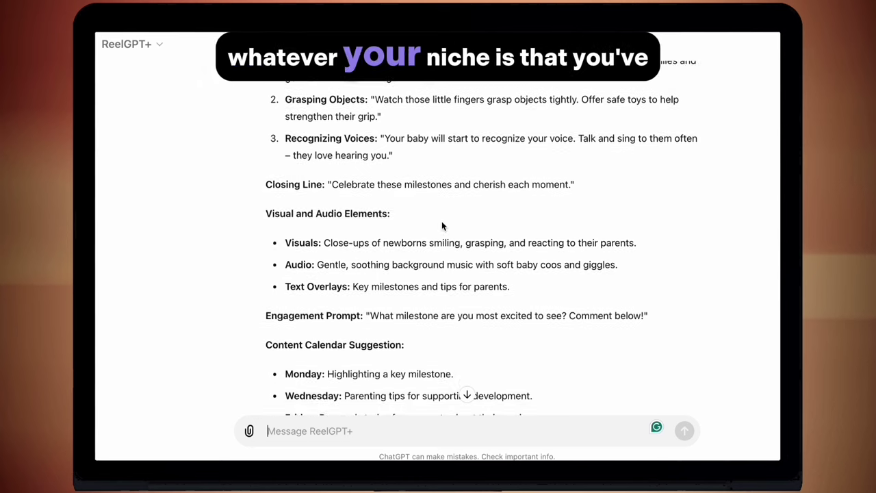
pyautogui.scroll(-1, 442, 221)
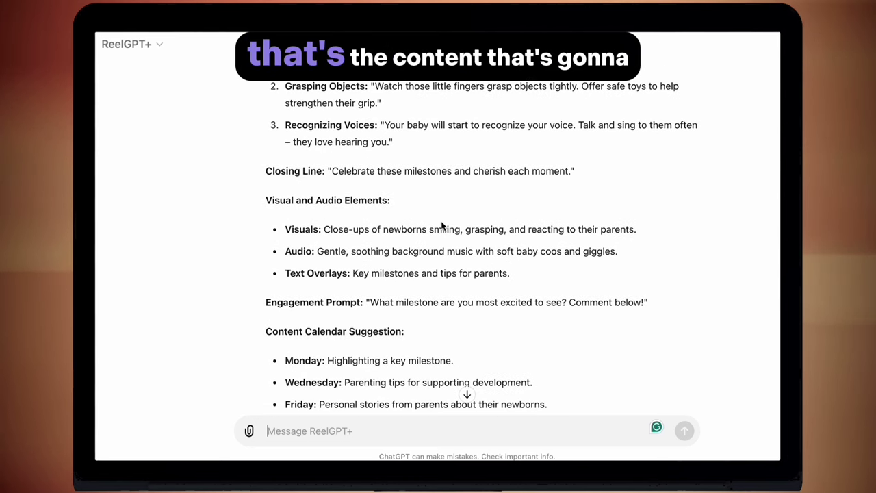
pyautogui.scroll(-2, 442, 224)
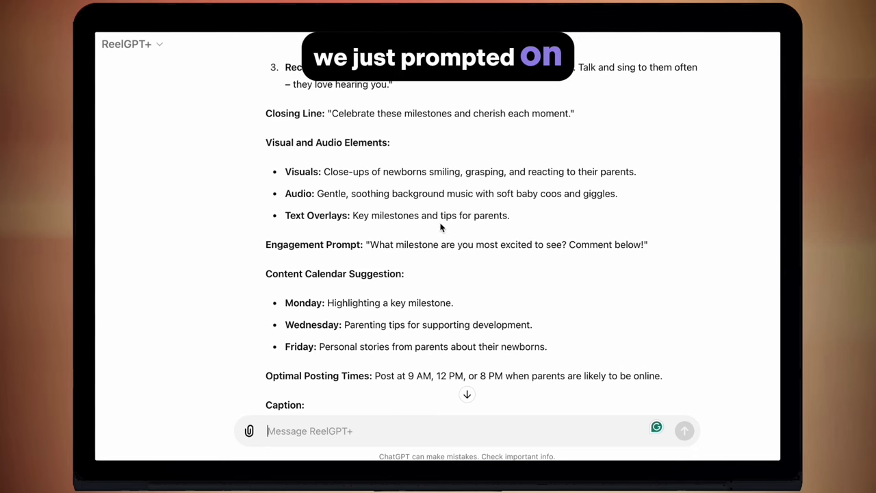
pyautogui.scroll(-3, 441, 226)
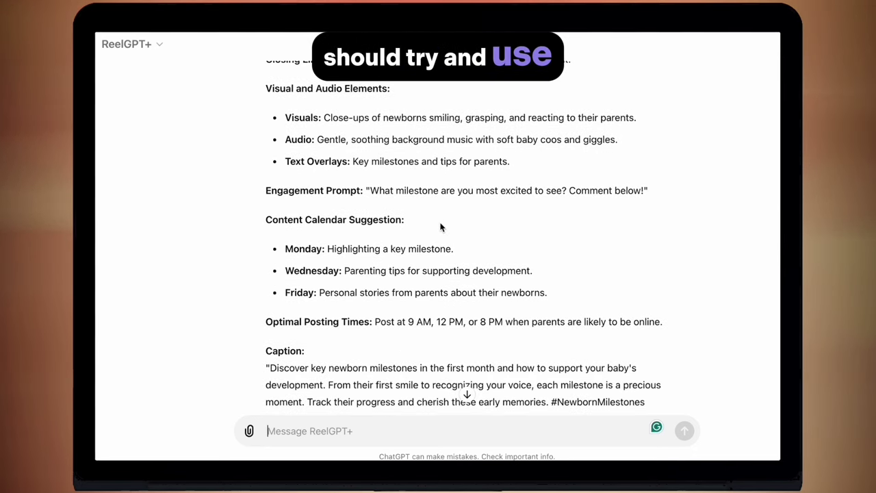
pyautogui.scroll(-1, 441, 227)
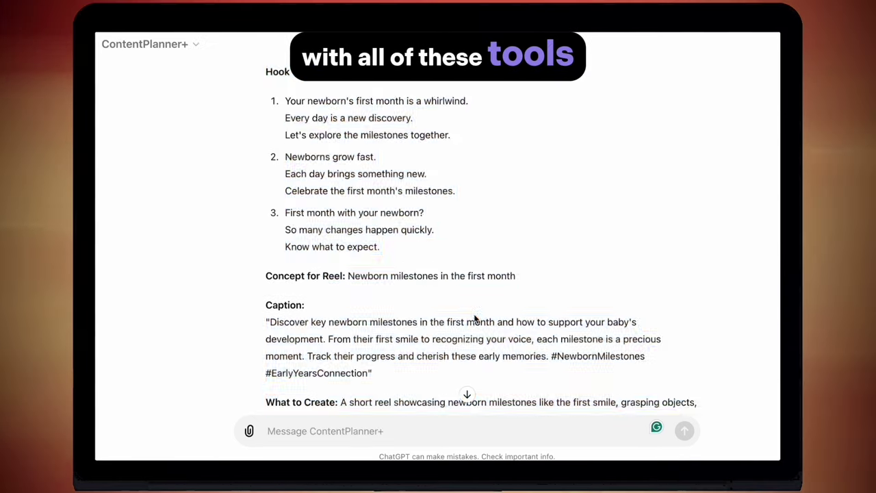
pyautogui.scroll(-10, 438, 246)
# - Give ReelGPT+ the Day 2 dad-bonding plan to get a Bonding Tips for New Dads carousel
pyautogui.moveTo(421, 385); pyautogui.dragTo(372, 248)
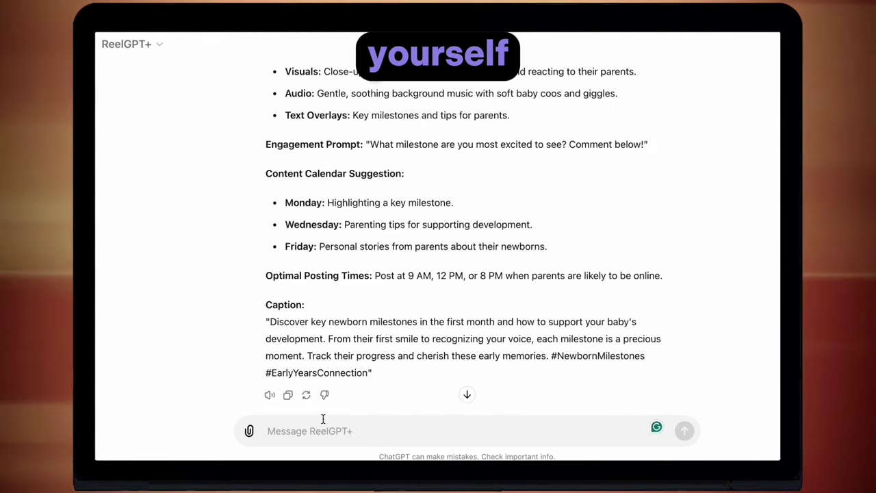
pyautogui.hotkey('ctrl', 'v')
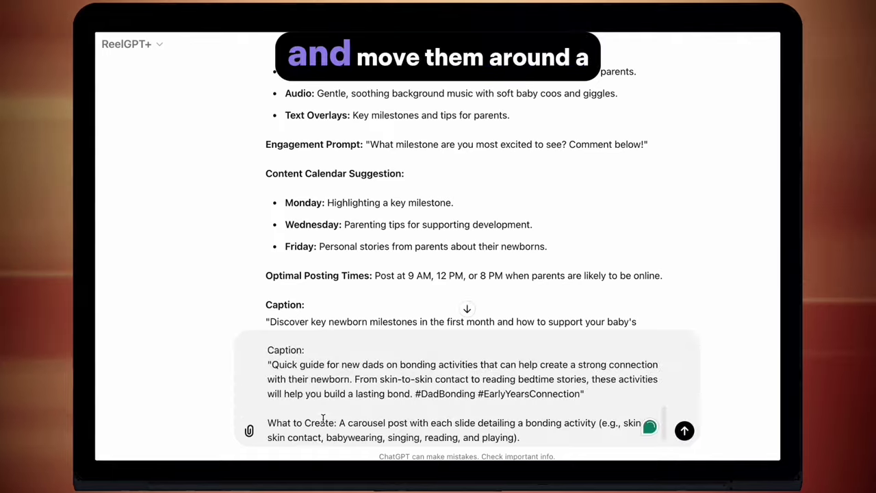
pyautogui.press('Return')
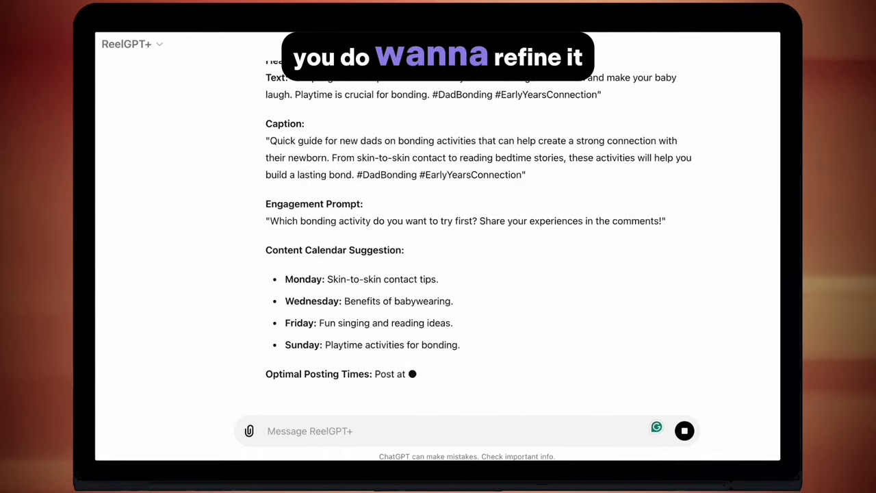
pyautogui.scroll(10, 475, 311)
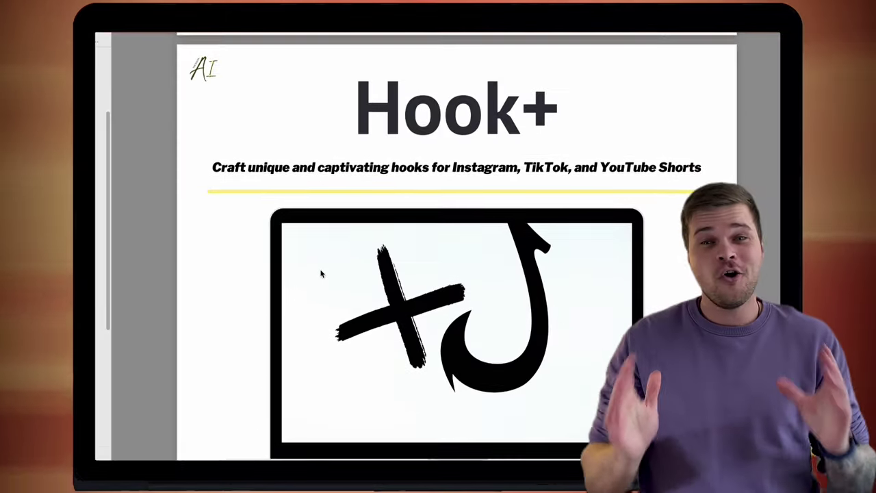
# - Select the couples-arguments reel text from the Hook line through 'Hit that follow button!'
pyautogui.scroll(-4, 322, 274)
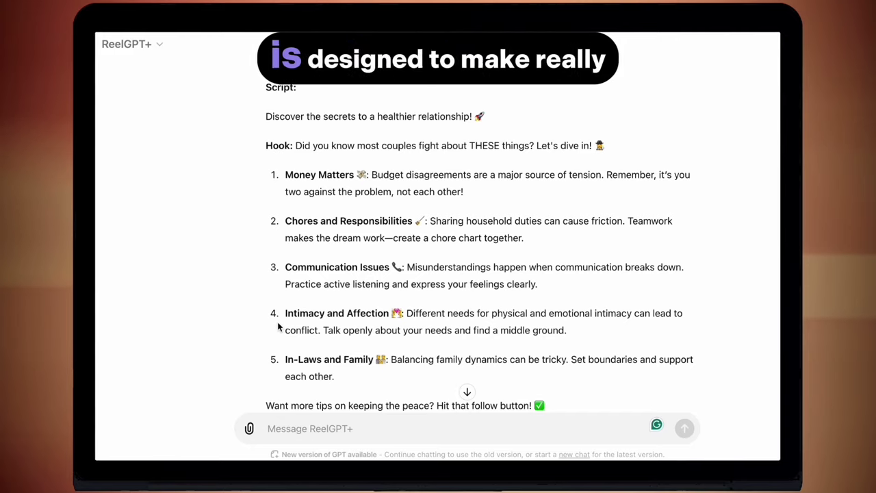
pyautogui.scroll(-2, 277, 328)
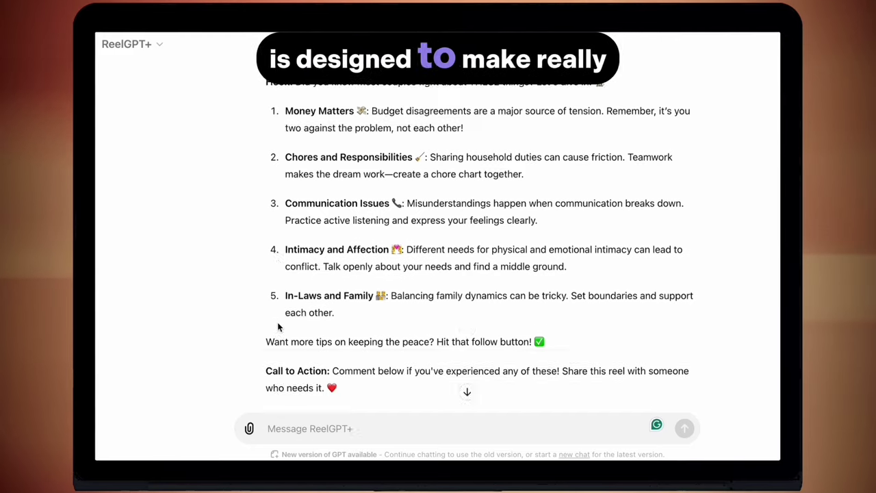
pyautogui.scroll(-3, 278, 327)
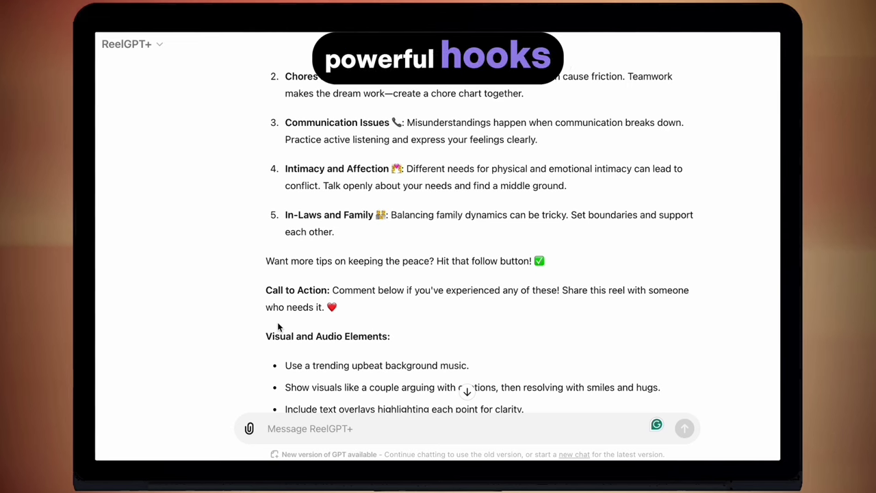
pyautogui.scroll(2, 277, 328)
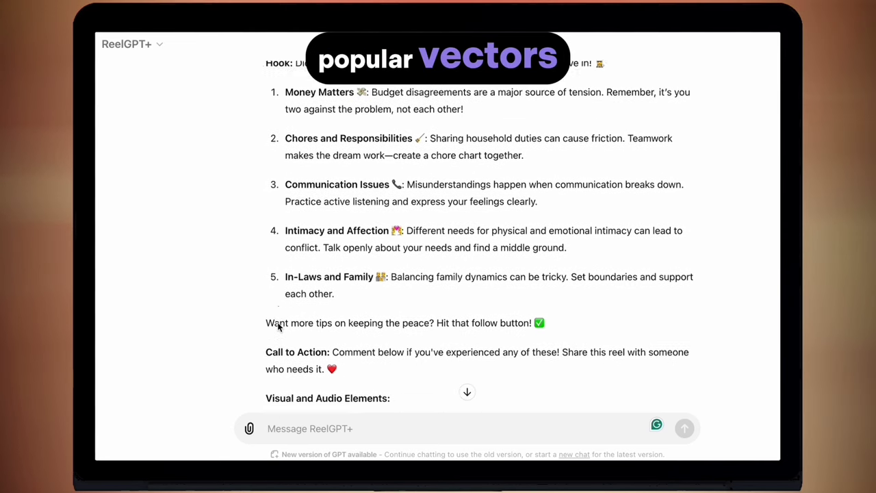
pyautogui.scroll(1, 278, 328)
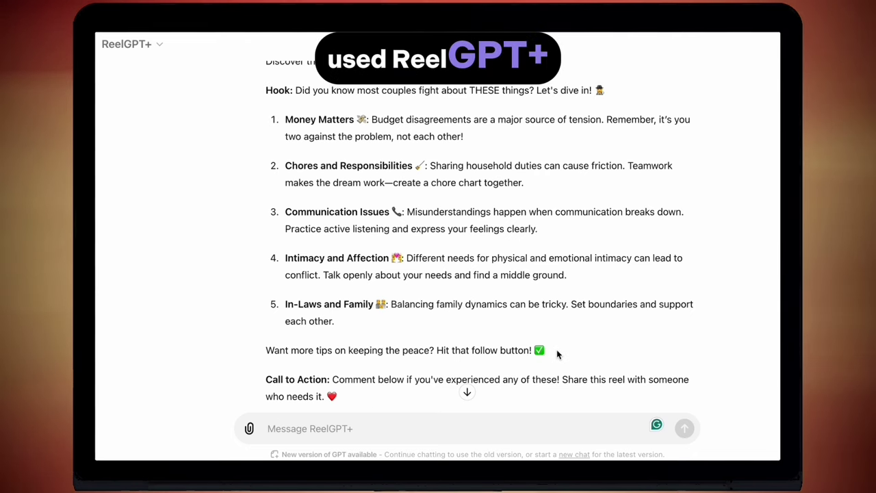
pyautogui.moveTo(534, 342); pyautogui.dragTo(254, 119)
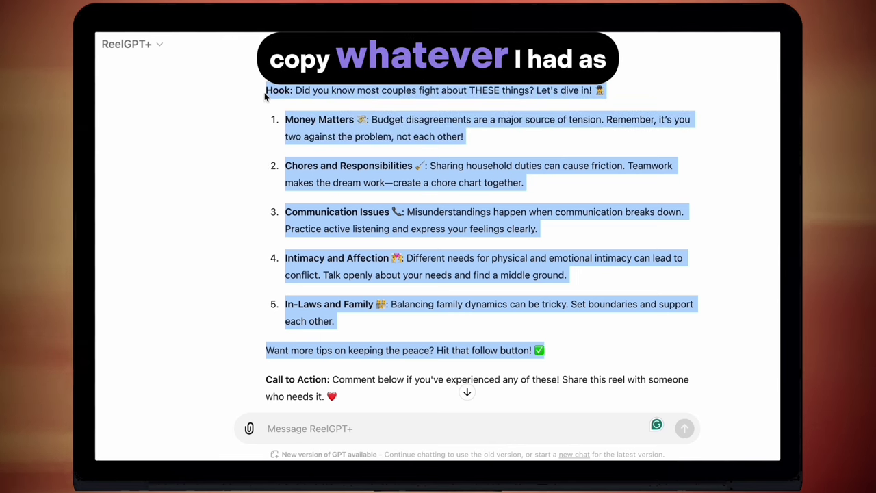
pyautogui.moveTo(265, 97); pyautogui.dragTo(265, 97)
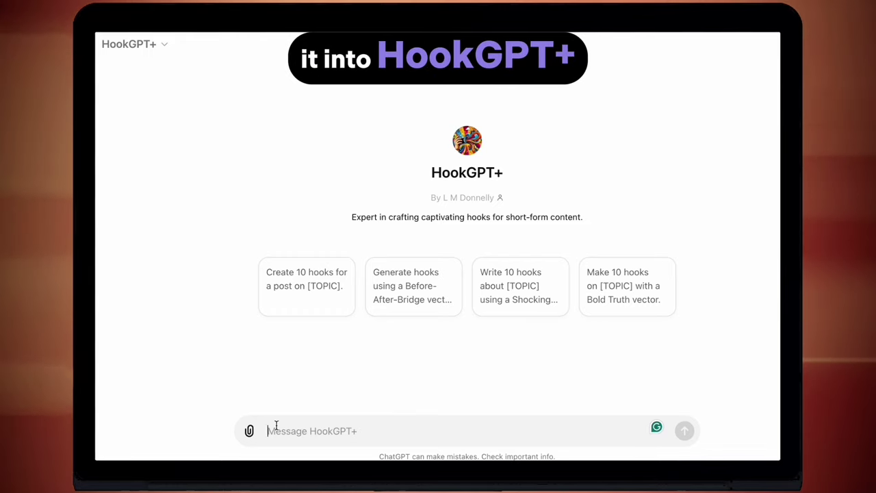
# - Ask HookGPT+ for 10 hooks on the pasted reel text and review them by hook type
pyautogui.click(307, 291)
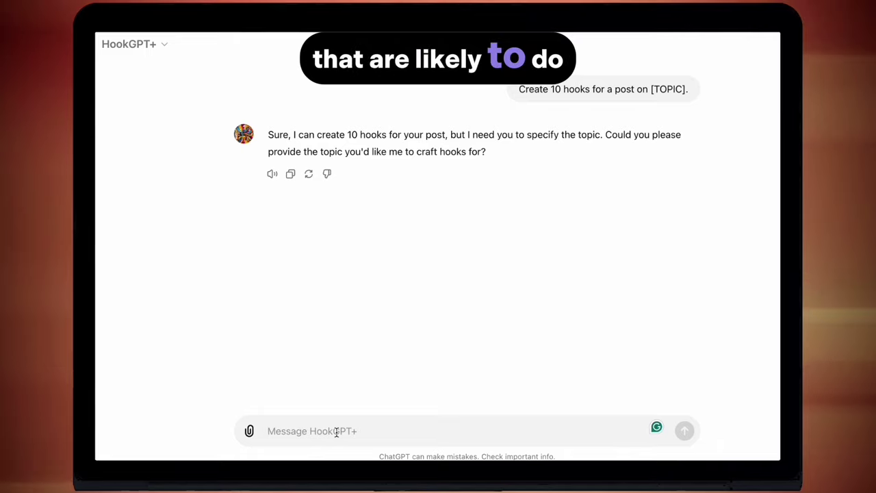
pyautogui.hotkey('ctrl', 'v')
pyautogui.press('Return')
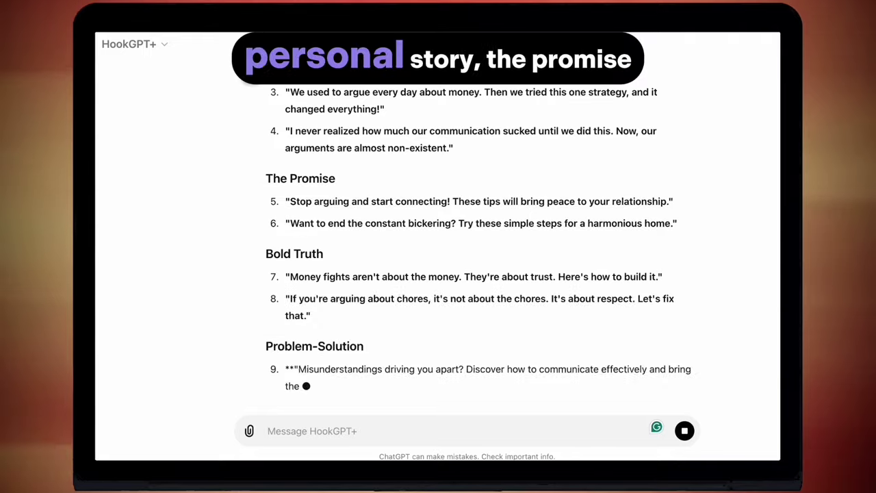
pyautogui.scroll(10, 555, 348)
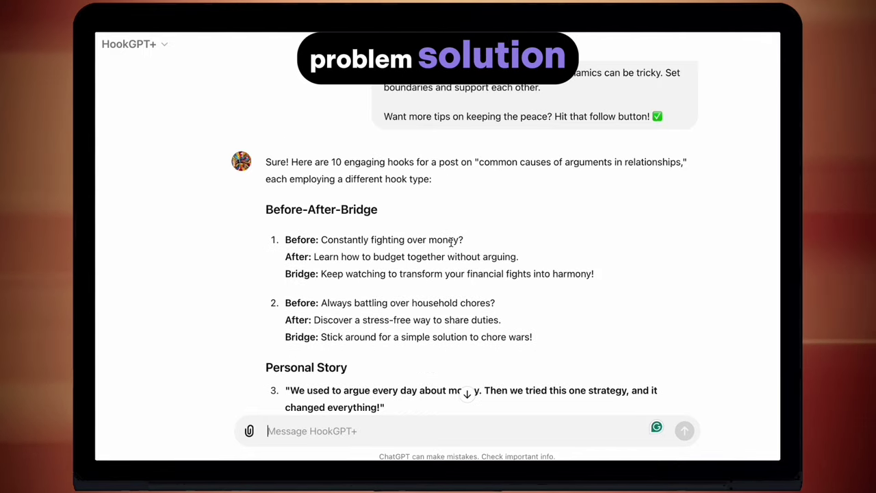
pyautogui.scroll(-3, 623, 291)
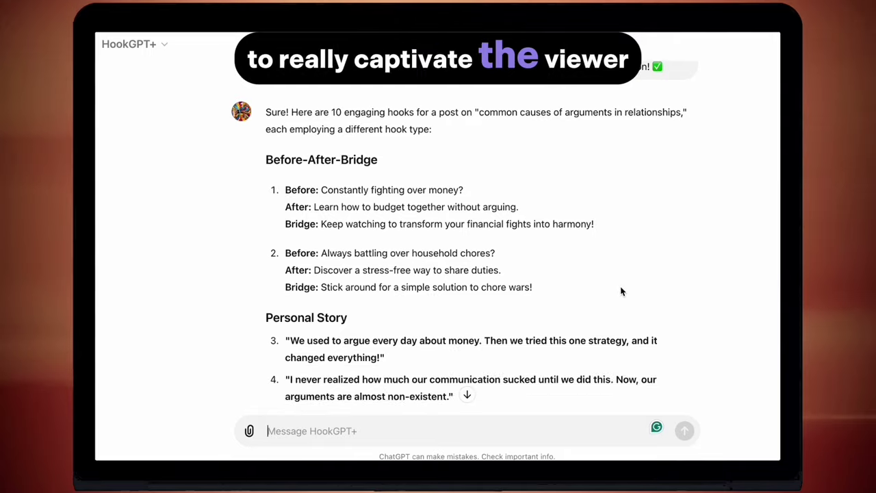
pyautogui.moveTo(372, 249); pyautogui.dragTo(483, 250)
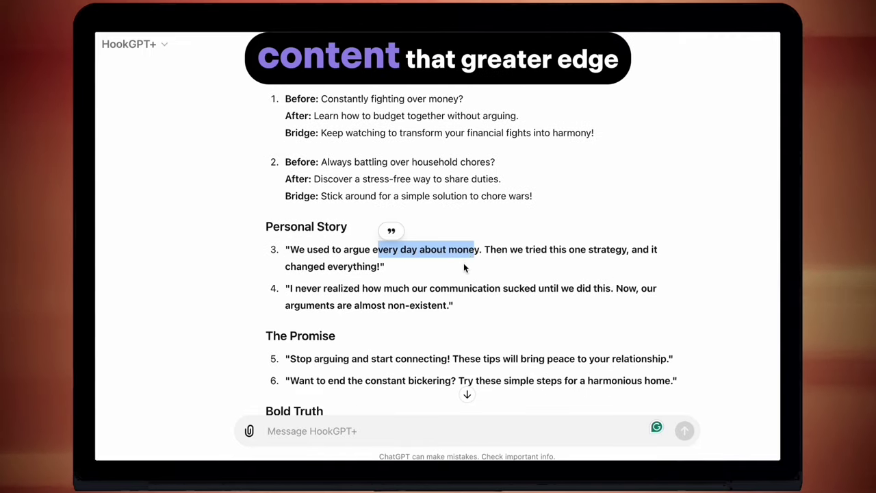
pyautogui.click(463, 263)
pyautogui.scroll(-2, 463, 264)
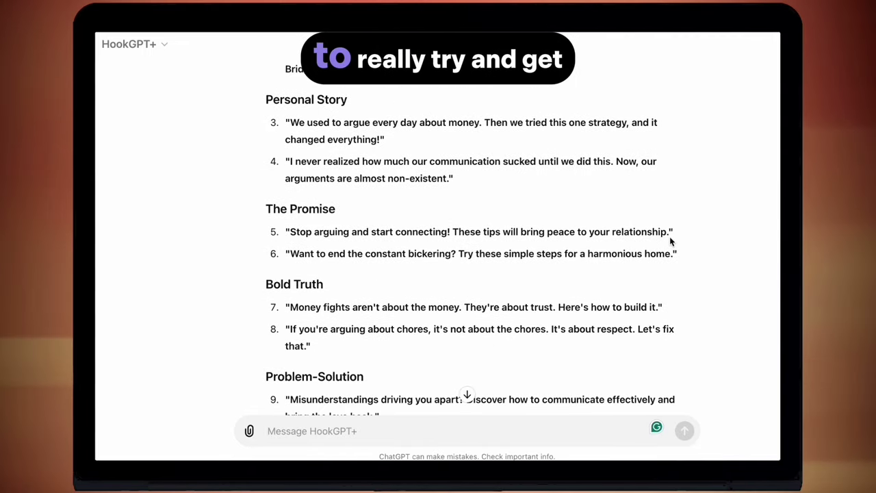